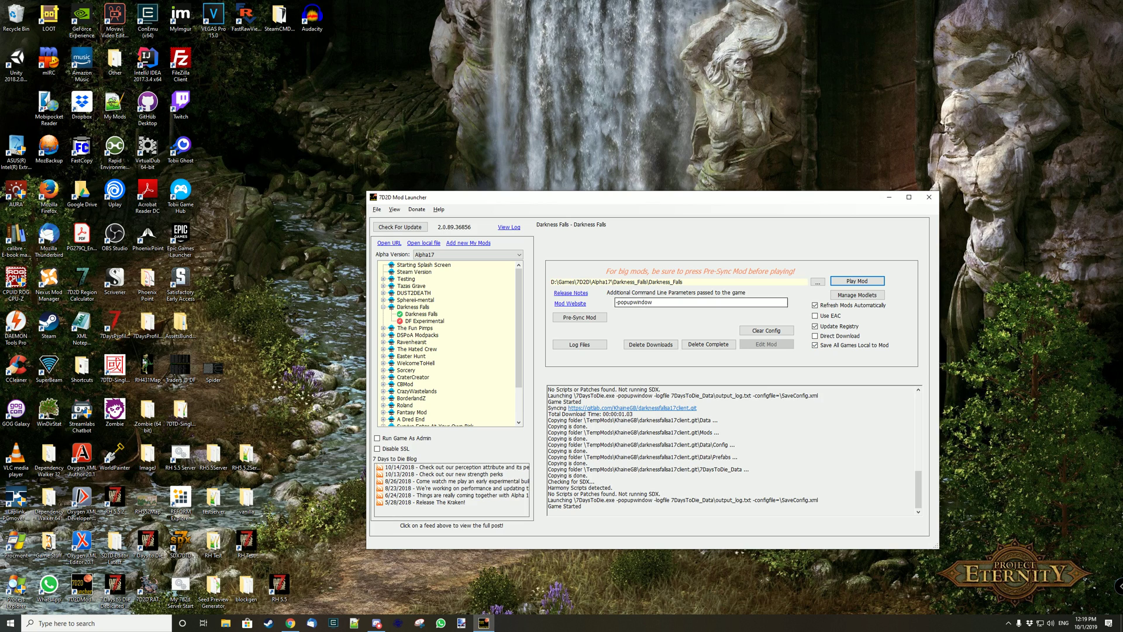
# Step: Open the Darkness Falls mod's install folder and create a desktop shortcut to its 7DaysToDie application
pyautogui.click(818, 283)
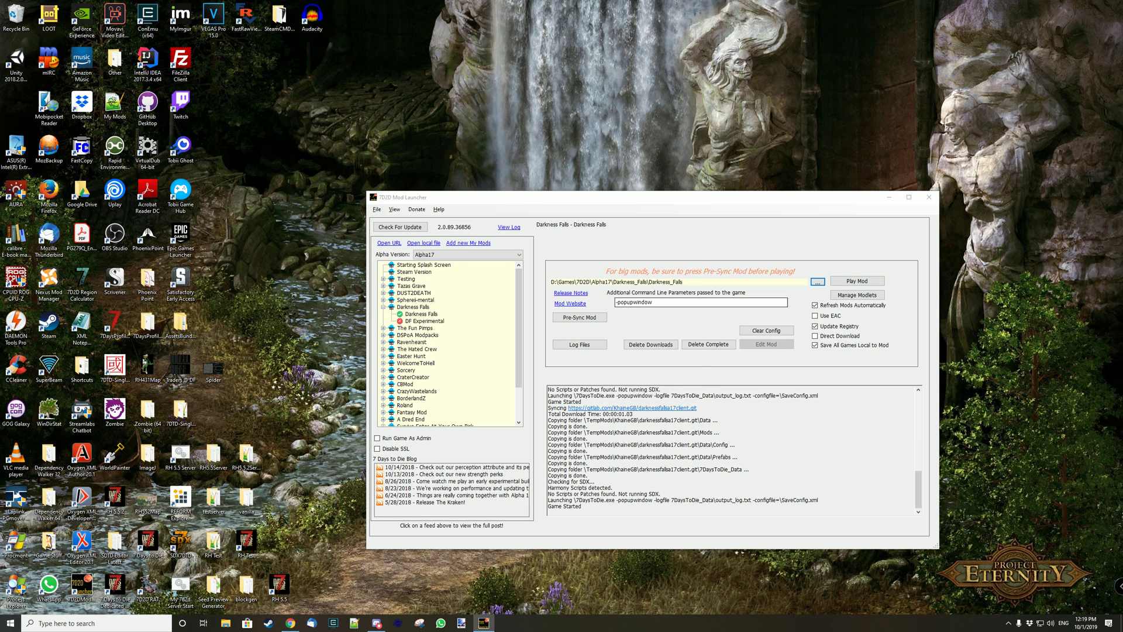
pyautogui.moveTo(468, 226); pyautogui.dragTo(542, 52)
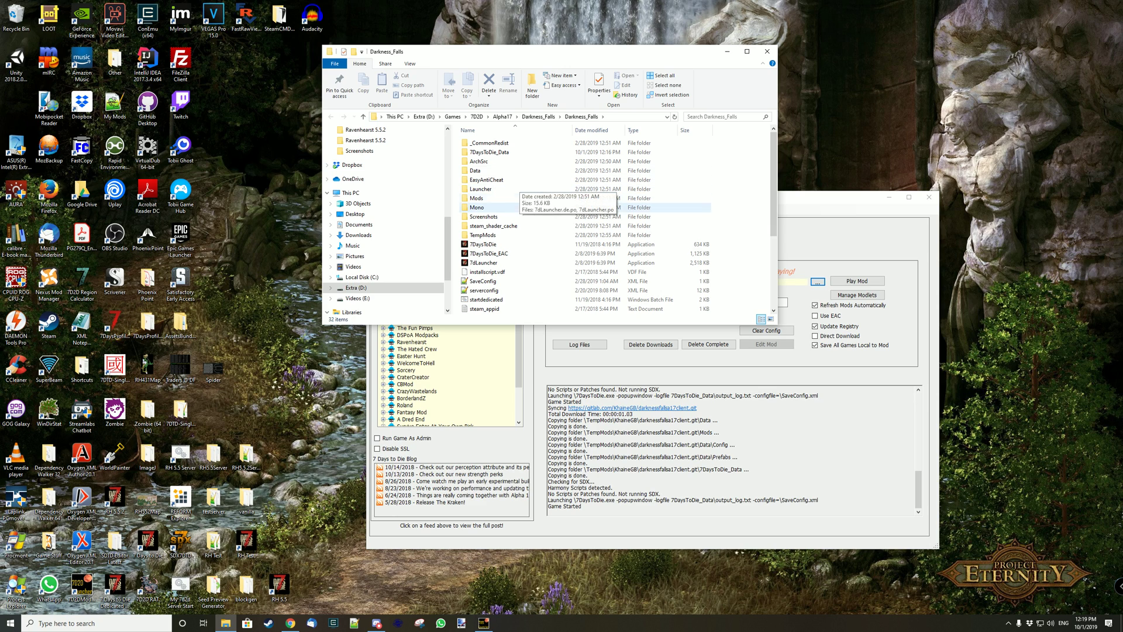
pyautogui.click(515, 245)
pyautogui.moveTo(490, 245); pyautogui.dragTo(289, 404)
pyautogui.press('alt')
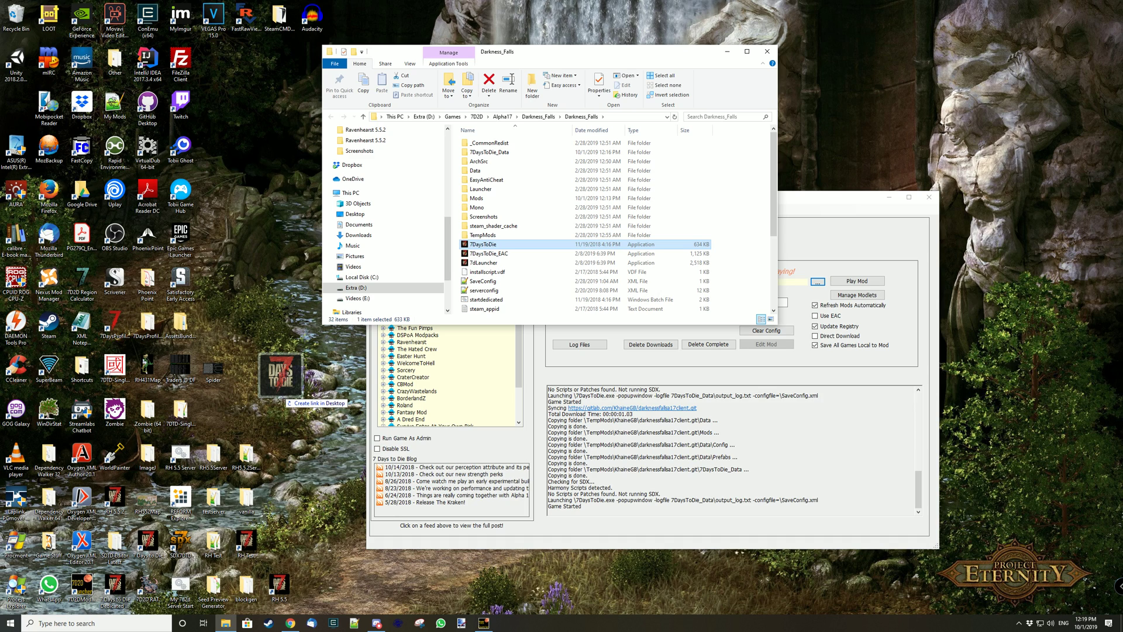
pyautogui.moveTo(288, 403); pyautogui.dragTo(294, 404)
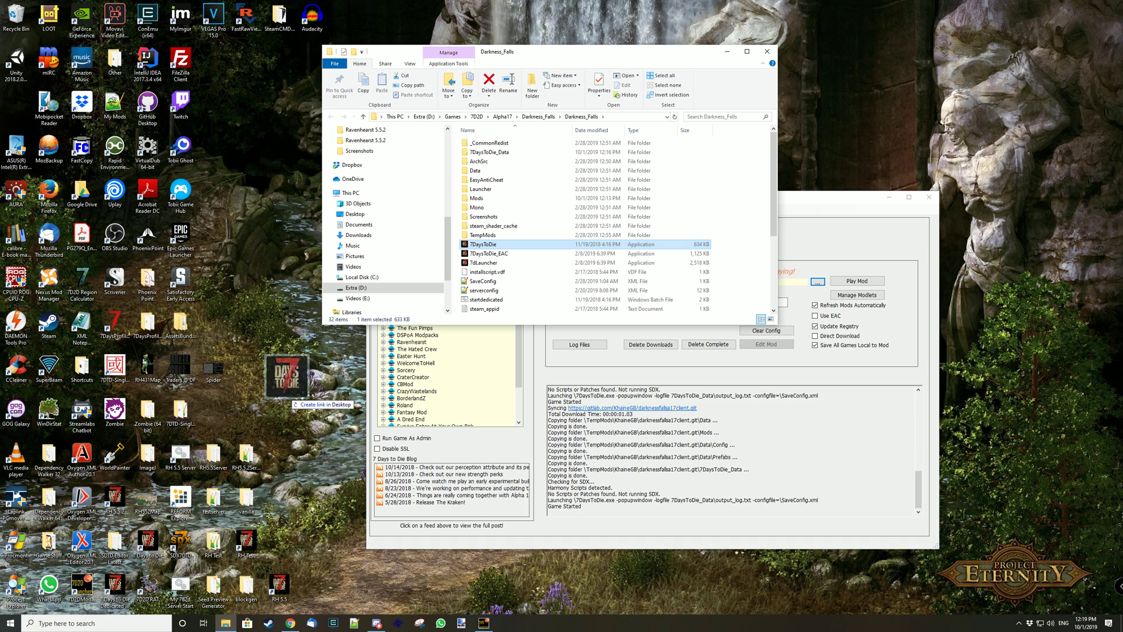
pyautogui.press('alt')
pyautogui.press('alt')
pyautogui.moveTo(295, 404); pyautogui.dragTo(294, 404)
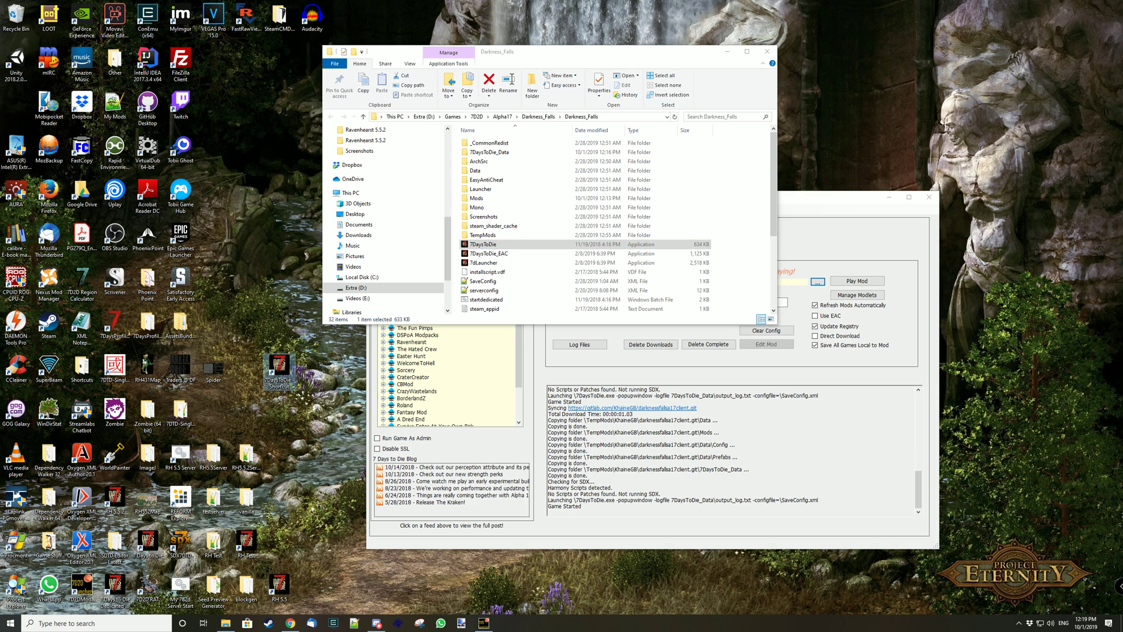
# Step: Rename the new desktop shortcut as Darkness Falls and return to the mod launcher window
pyautogui.press('F2')
pyautogui.write('Darkness Falls')
pyautogui.press('Return')
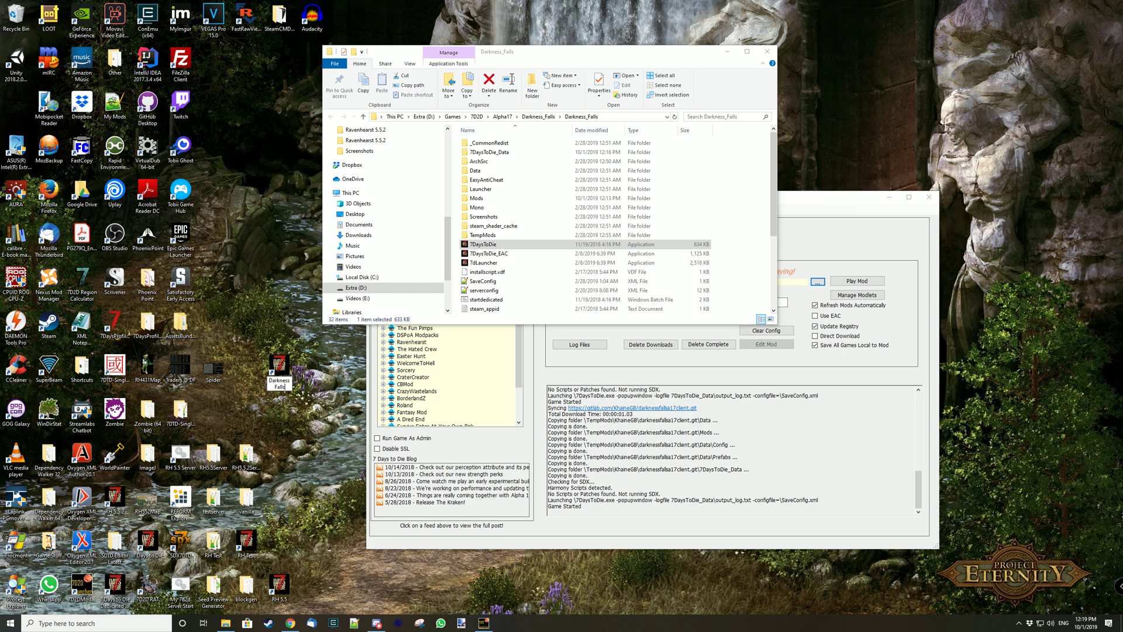
pyautogui.click(848, 234)
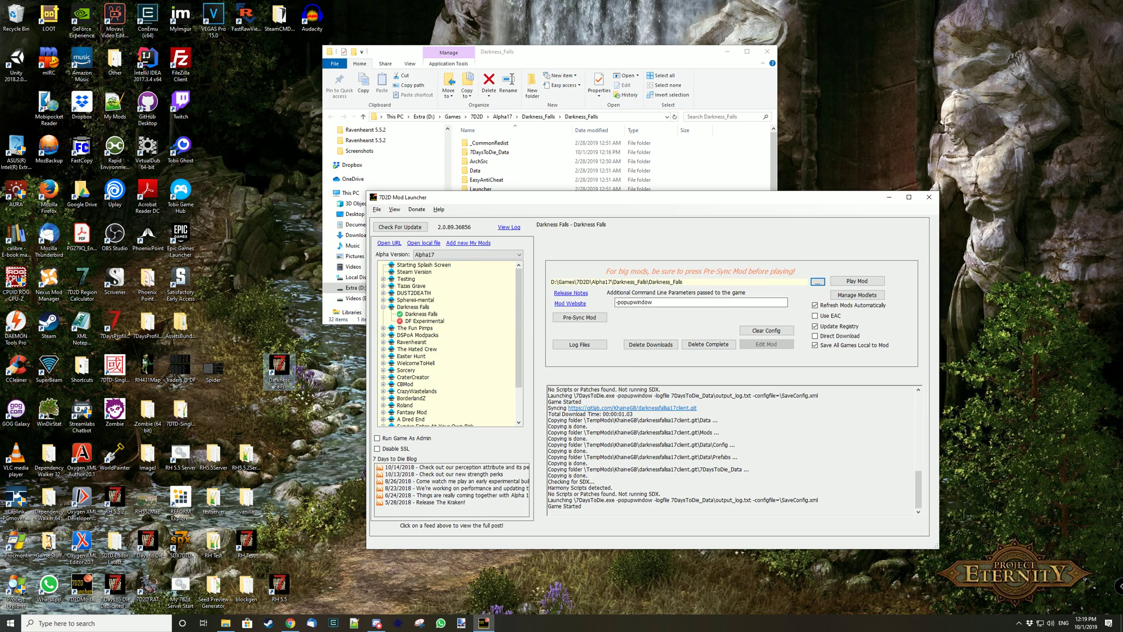
# Step: Open the properties of the Darkness Falls desktop shortcut and place the dialog clear of the launcher
pyautogui.click(279, 371)
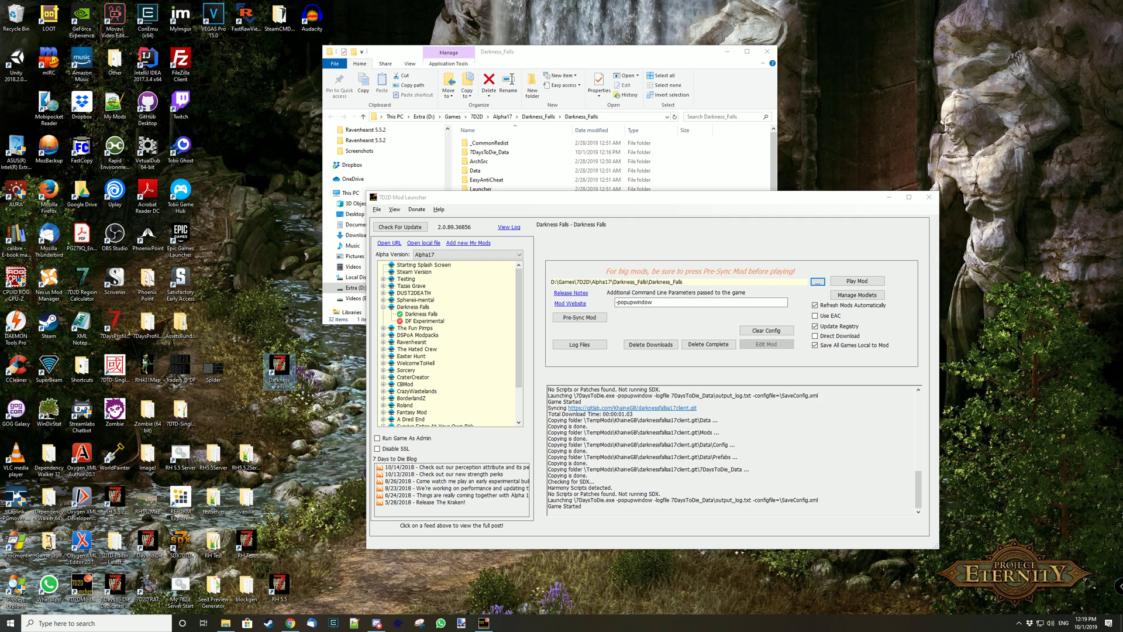
pyautogui.rightClick(279, 370)
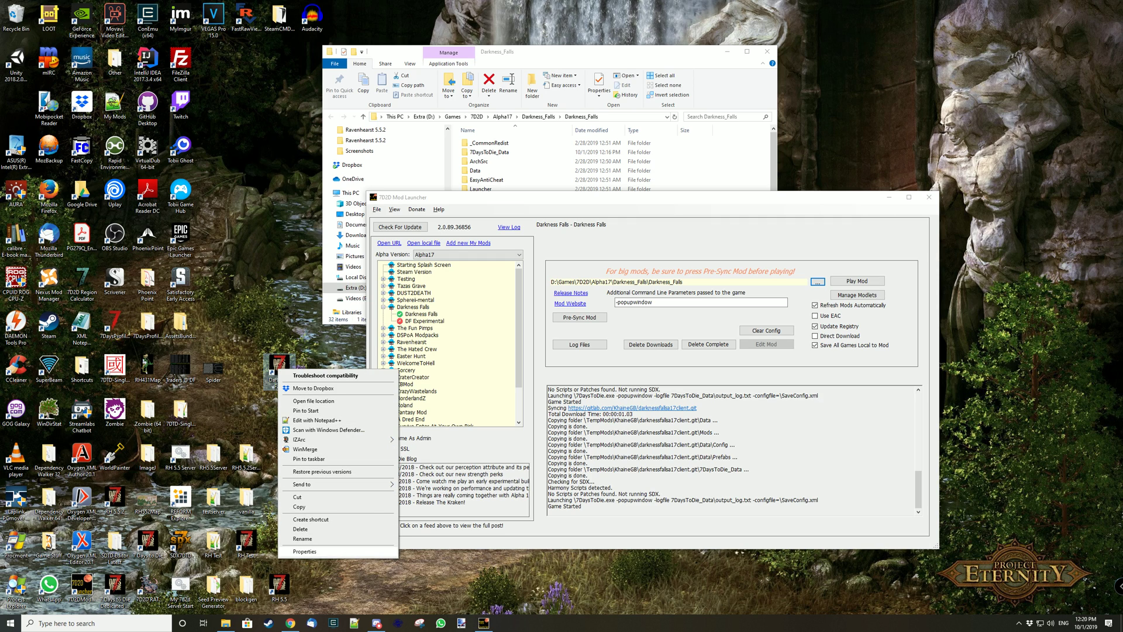
pyautogui.click(304, 551)
pyautogui.moveTo(366, 376); pyautogui.dragTo(275, 222)
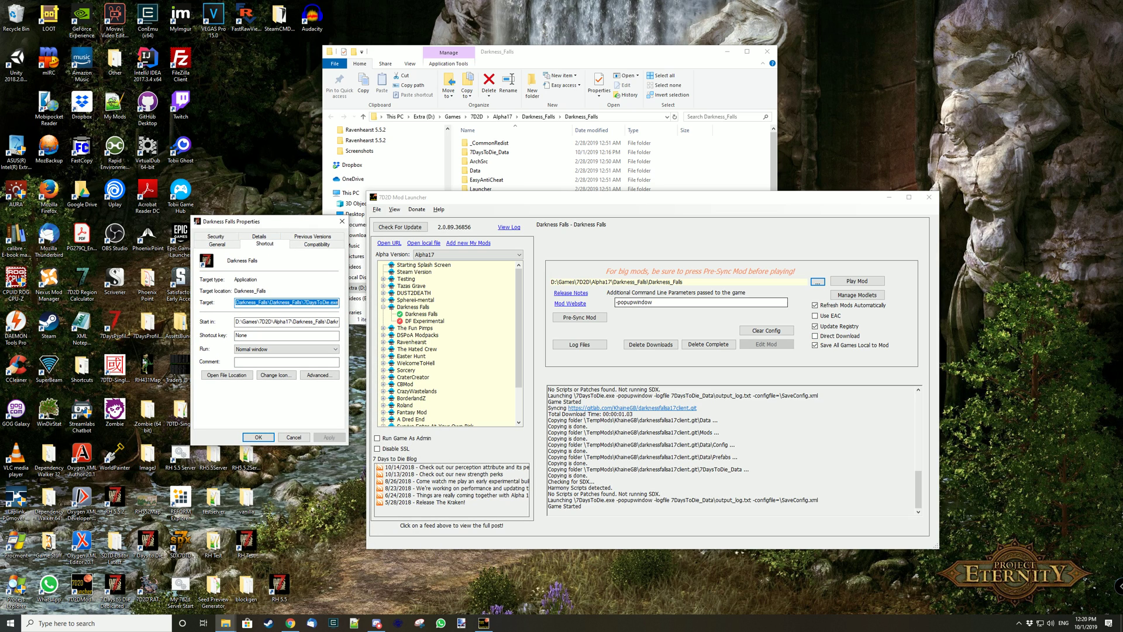
pyautogui.moveTo(275, 223); pyautogui.dragTo(179, 199)
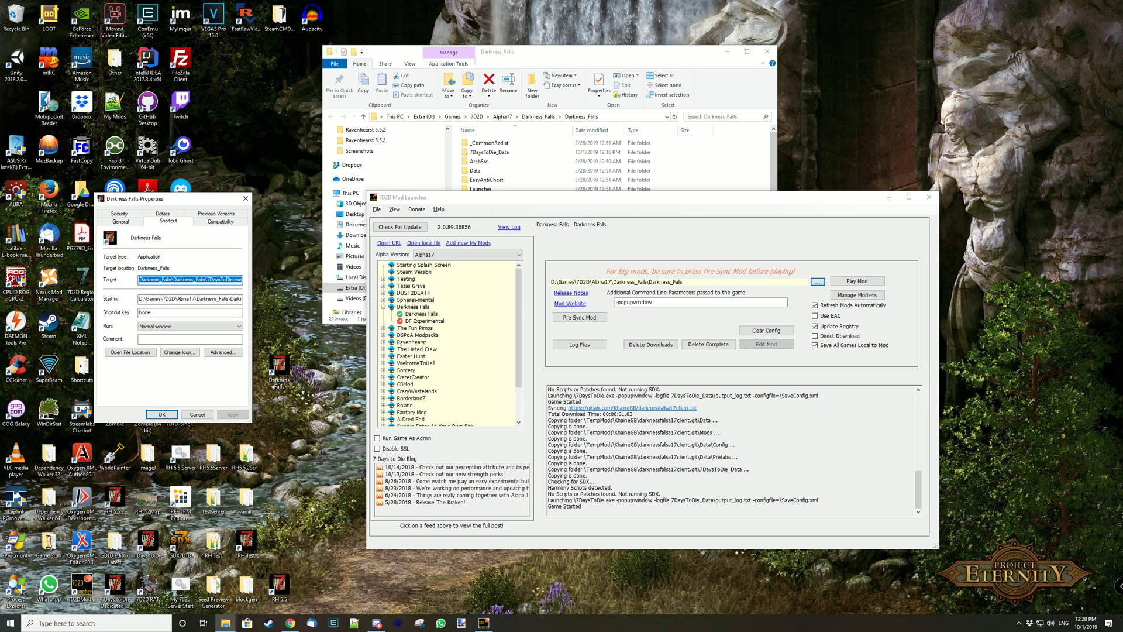
# Step: Examine the launch parameters on the last 7DaysToDie.exe line of the launcher's output, including the -configfile argument
pyautogui.click(550, 512)
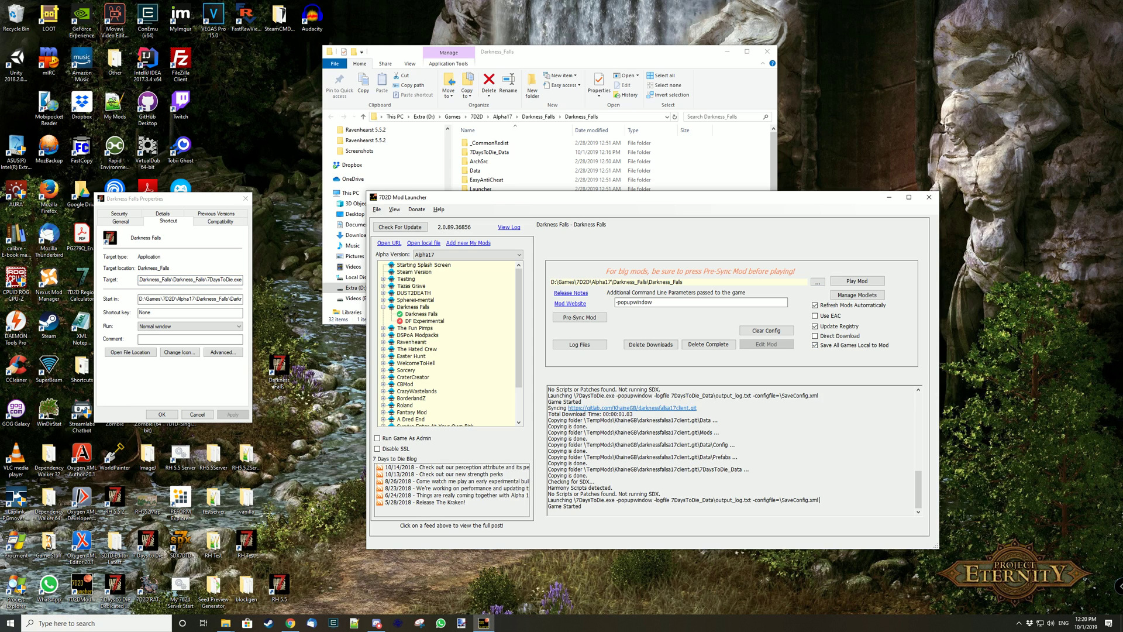
pyautogui.moveTo(819, 500); pyautogui.dragTo(755, 500)
pyautogui.click(738, 457)
pyautogui.moveTo(818, 500); pyautogui.dragTo(744, 500)
pyautogui.click(784, 500)
pyautogui.moveTo(809, 501); pyautogui.dragTo(776, 500)
pyautogui.click(821, 500)
# Step: Load Darkness Falls' output_log.txt in the launcher's log file viewer and find the command line arguments entry
pyautogui.click(394, 209)
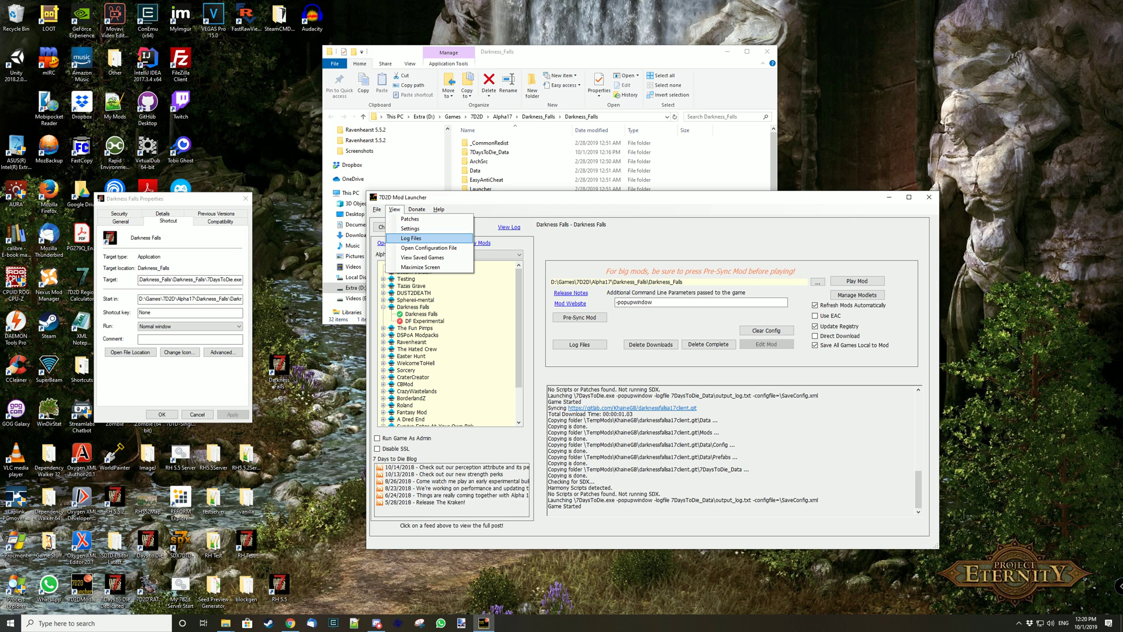
pyautogui.click(412, 238)
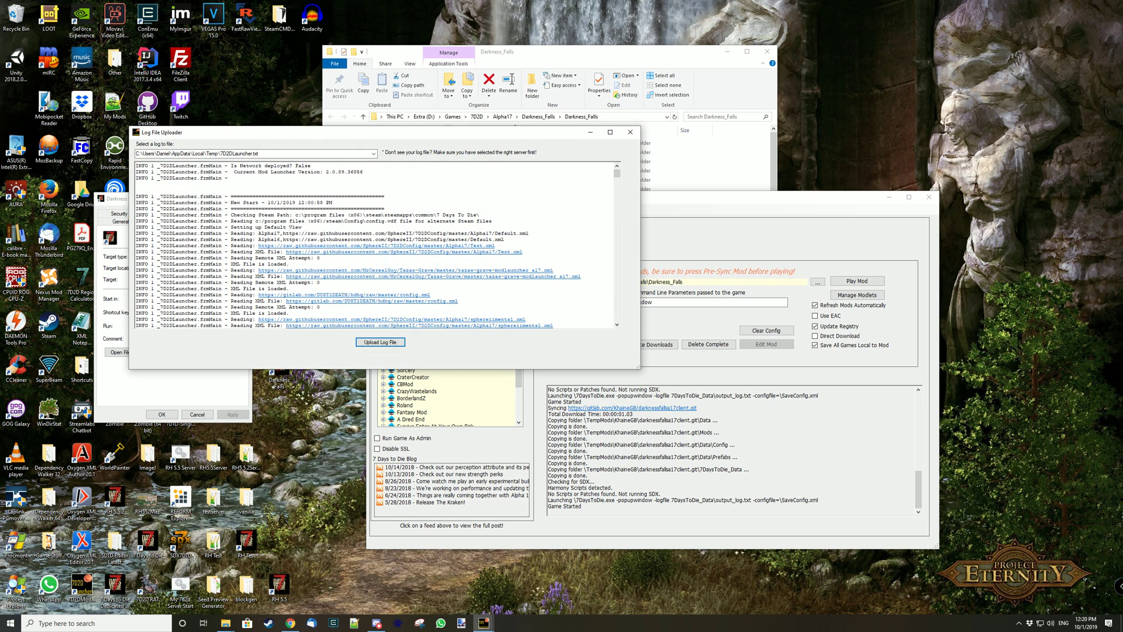
pyautogui.click(373, 153)
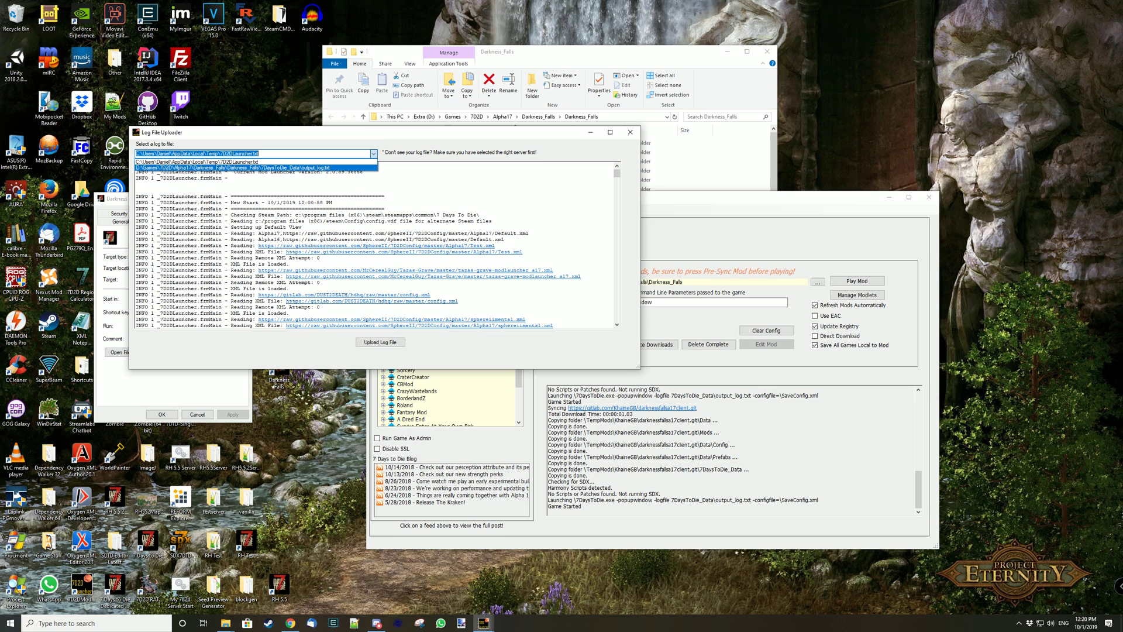
pyautogui.click(258, 168)
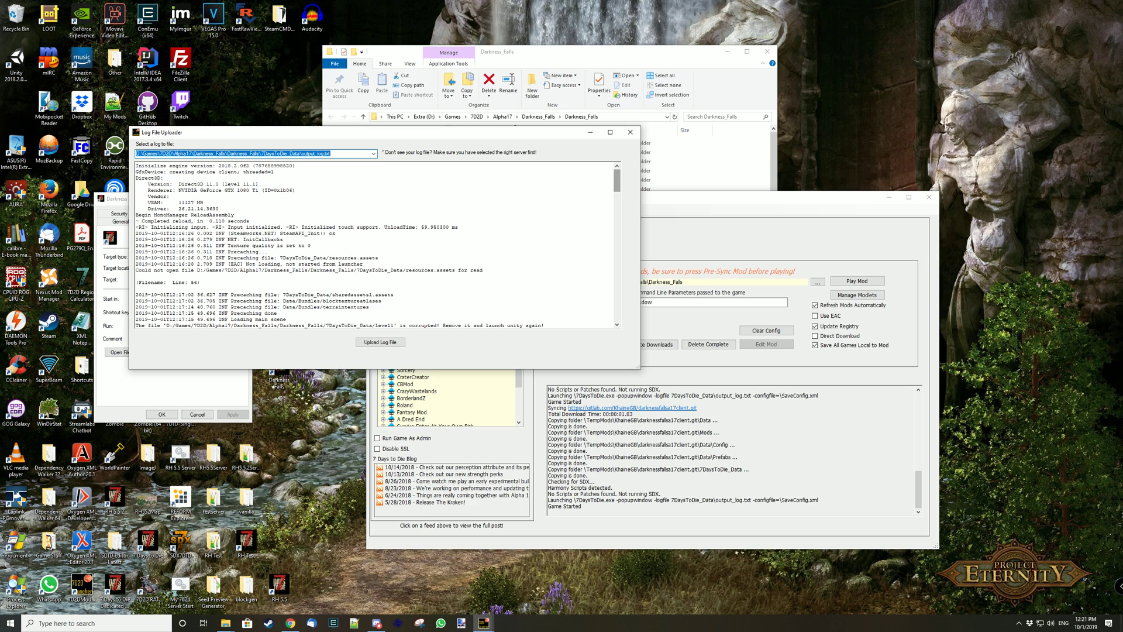
pyautogui.moveTo(617, 181); pyautogui.dragTo(617, 189)
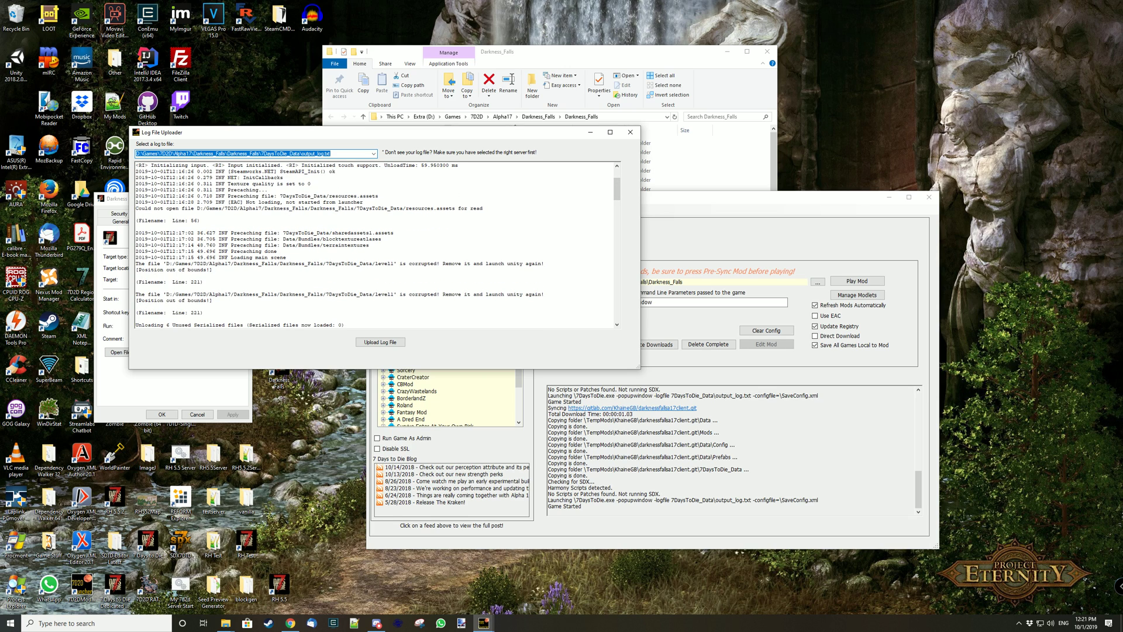
pyautogui.moveTo(618, 189); pyautogui.dragTo(617, 232)
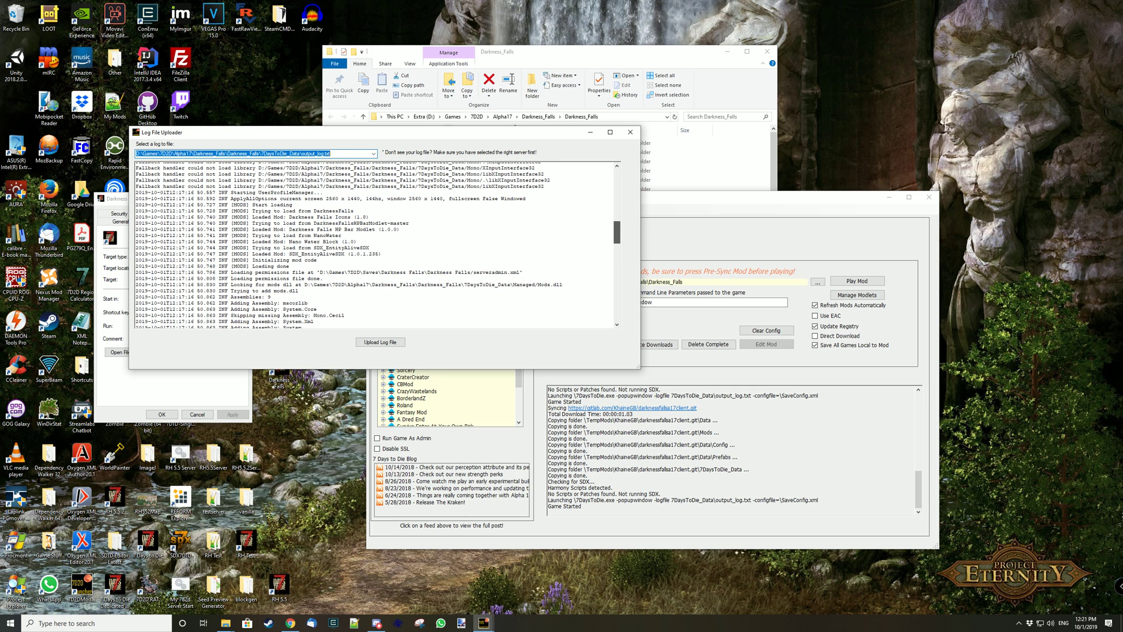
pyautogui.moveTo(618, 232); pyautogui.dragTo(618, 215)
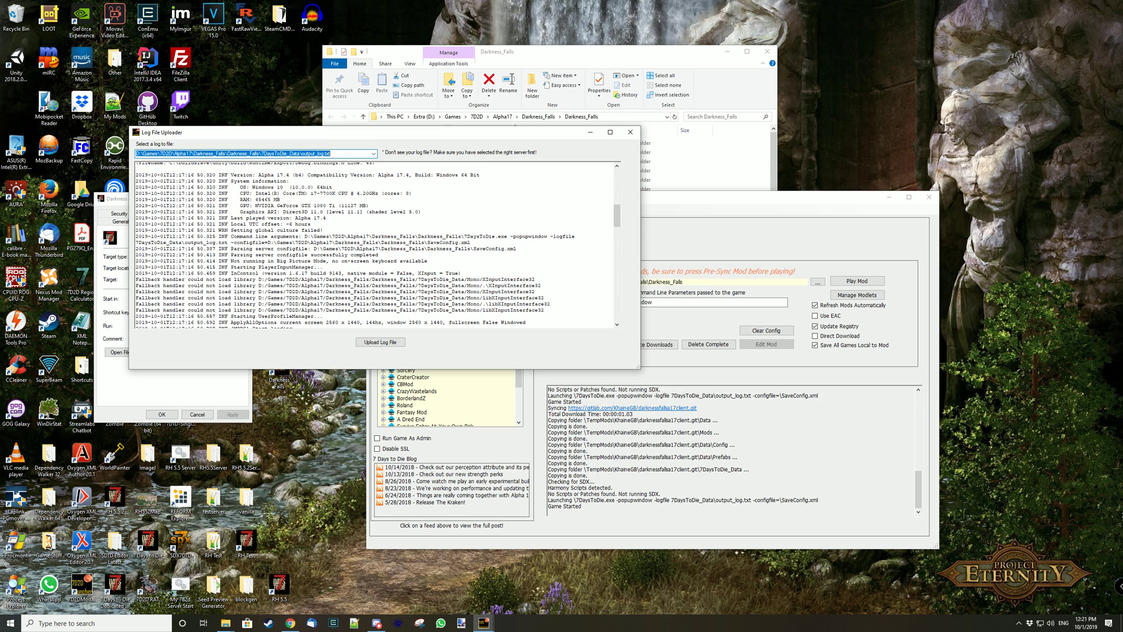
# Step: Examine the logged command line arguments: the executable path, -popupwindow, -logfile and -configfile parts
pyautogui.moveTo(231, 236); pyautogui.dragTo(298, 236)
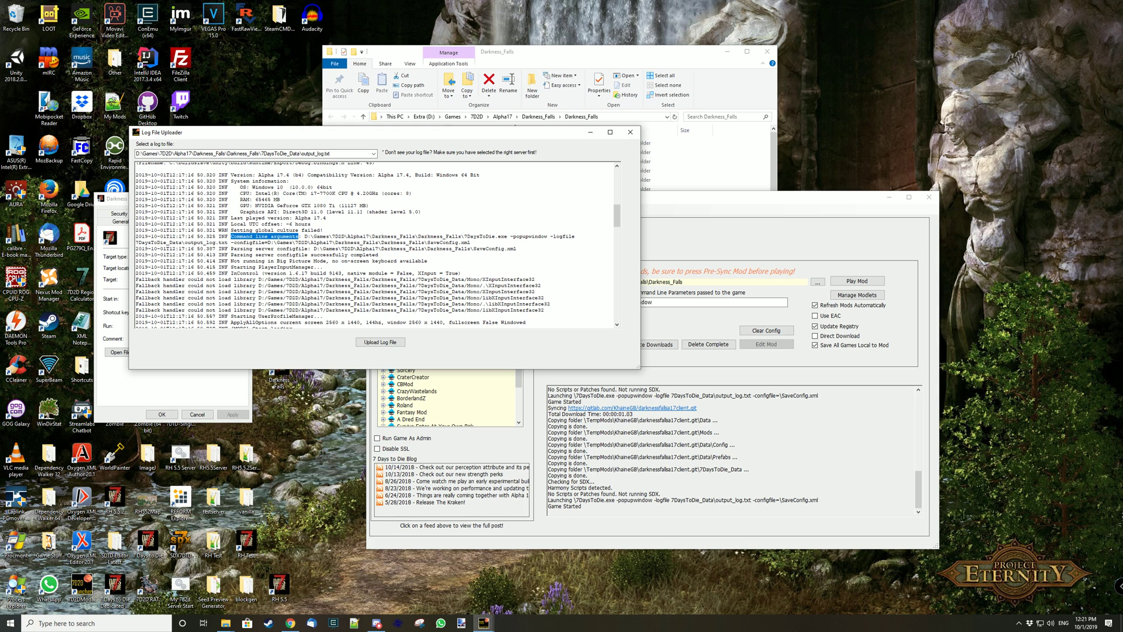
pyautogui.click(306, 236)
pyautogui.moveTo(304, 236); pyautogui.dragTo(550, 236)
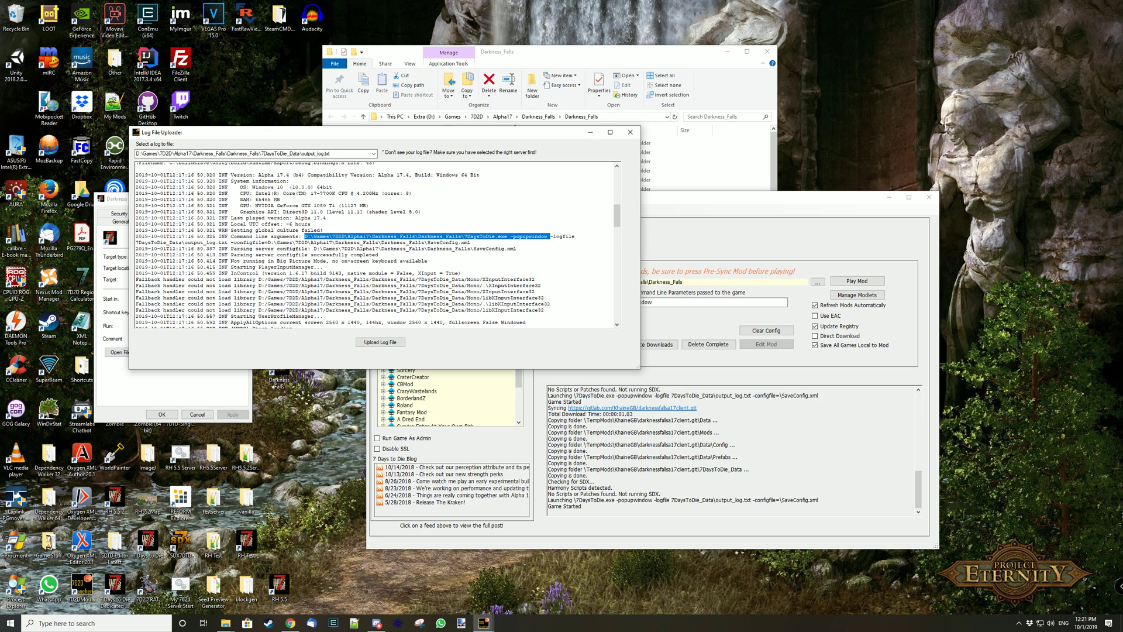
pyautogui.click(472, 243)
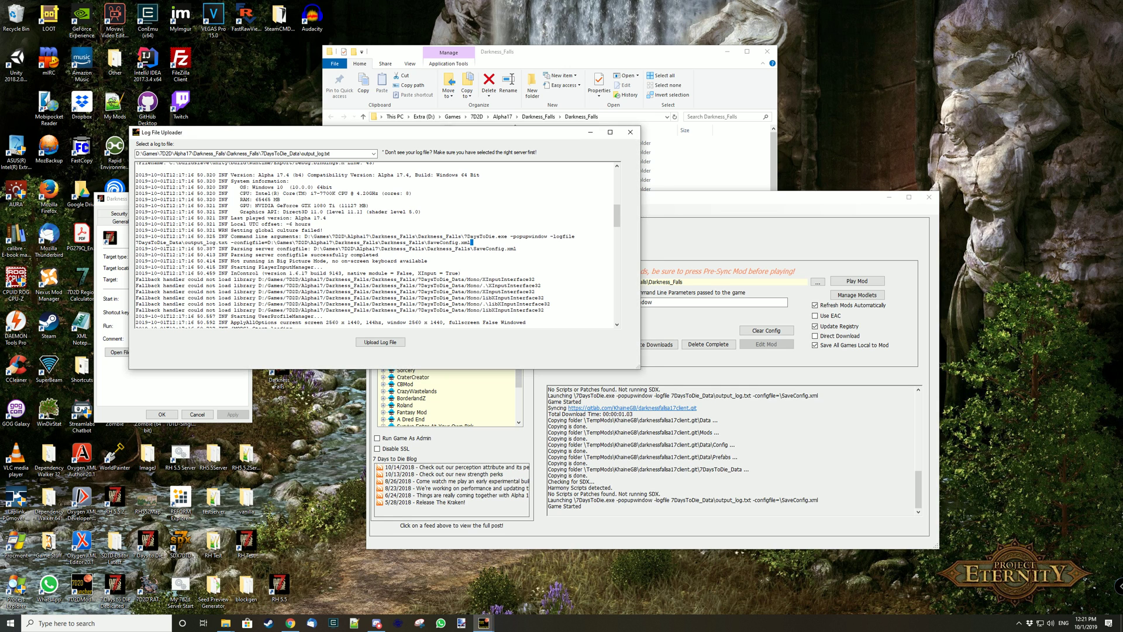
pyautogui.moveTo(563, 137); pyautogui.dragTo(503, 172)
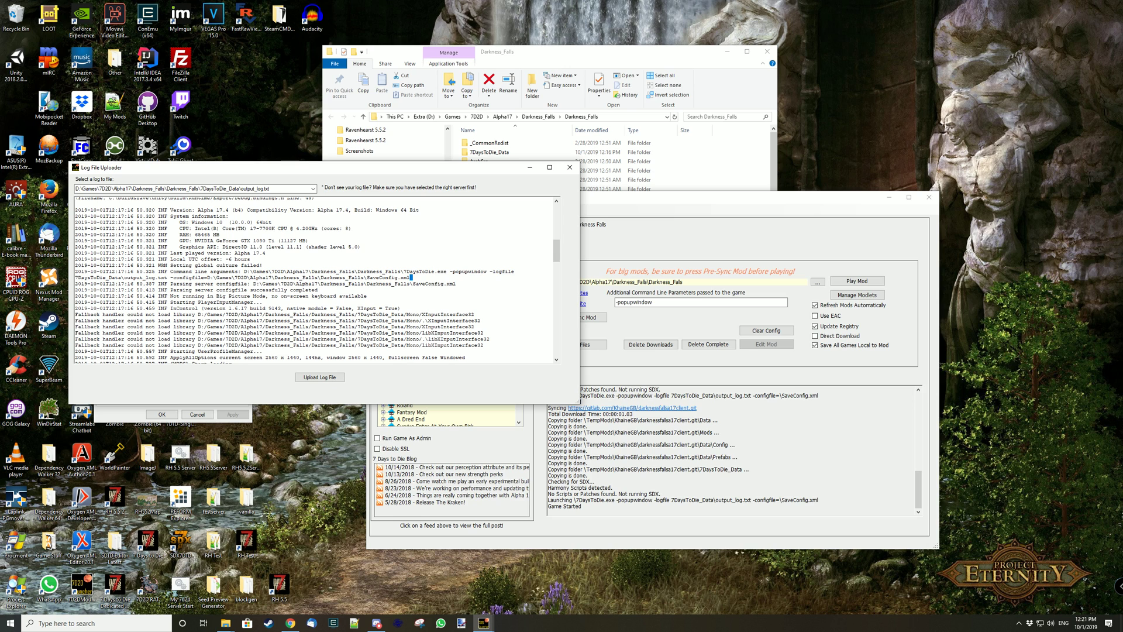
pyautogui.moveTo(504, 170); pyautogui.dragTo(636, 112)
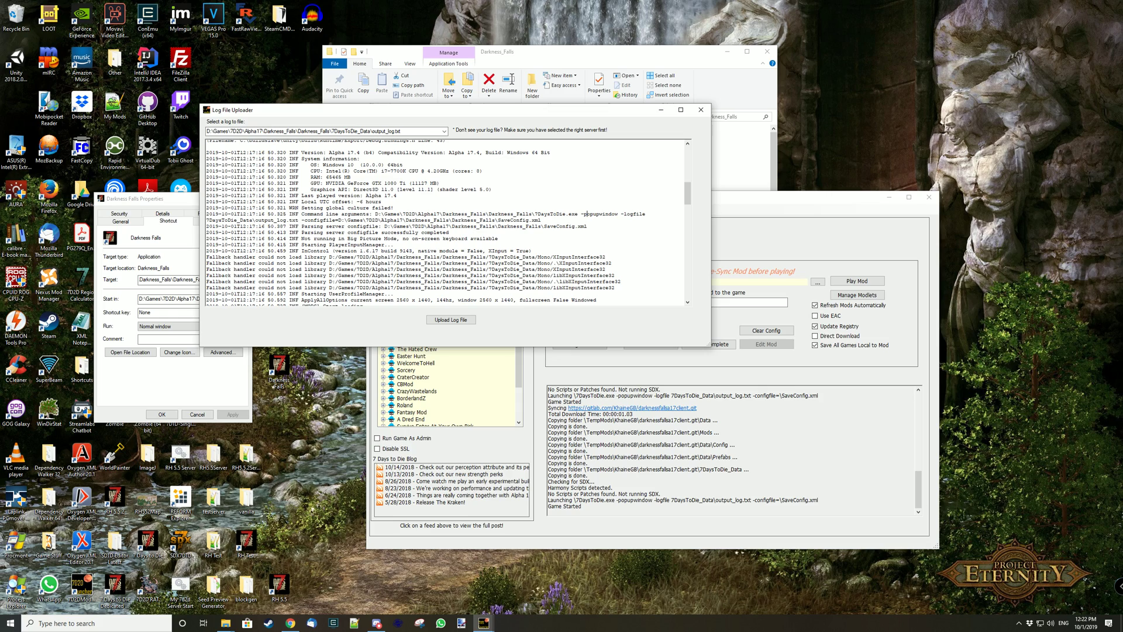
pyautogui.moveTo(592, 115); pyautogui.dragTo(564, 107)
pyautogui.moveTo(593, 206); pyautogui.dragTo(274, 213)
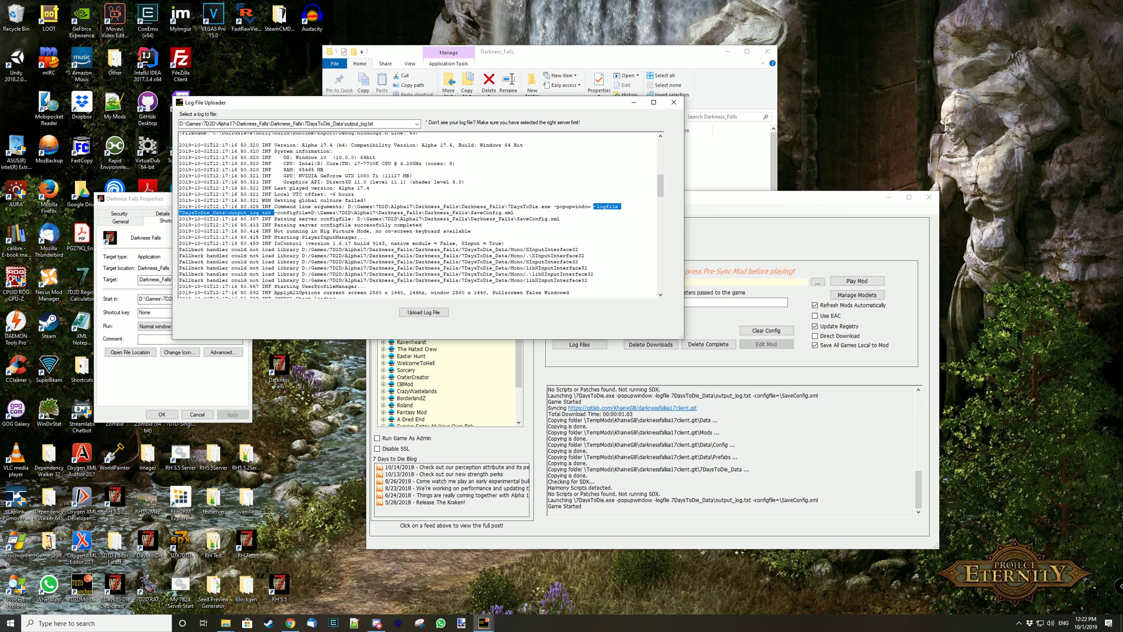
pyautogui.moveTo(274, 213); pyautogui.dragTo(309, 213)
# Step: Copy the logged arguments from -popupwindow through SaveConfig.xml and append them to the Darkness Falls shortcut's target
pyautogui.click(556, 207)
pyautogui.moveTo(554, 207); pyautogui.dragTo(515, 213)
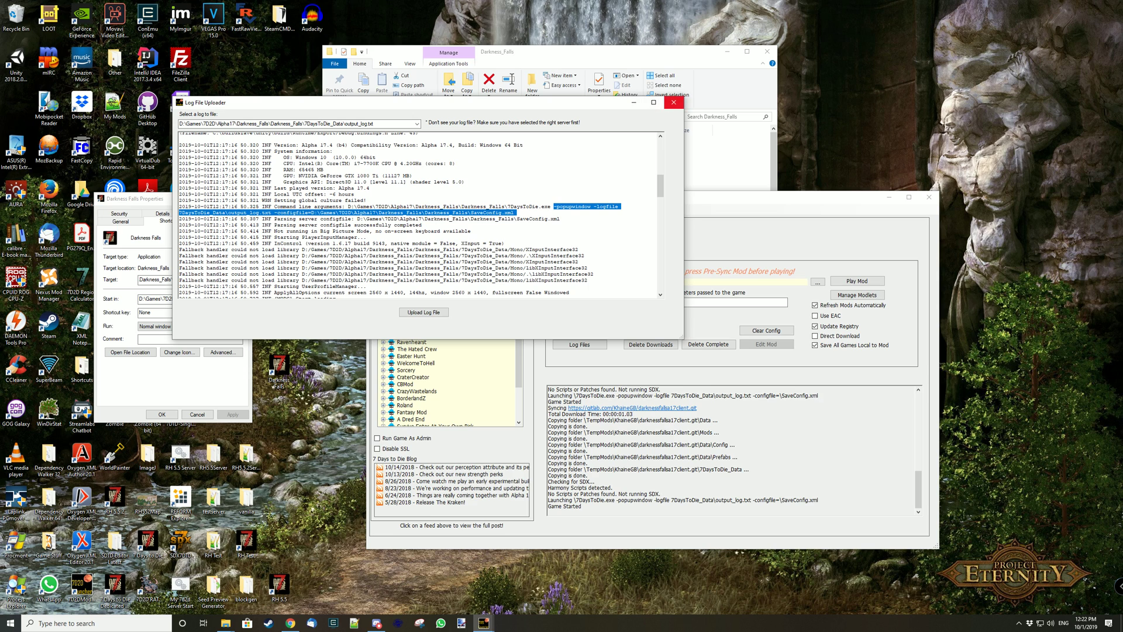
pyautogui.moveTo(587, 103); pyautogui.dragTo(783, 96)
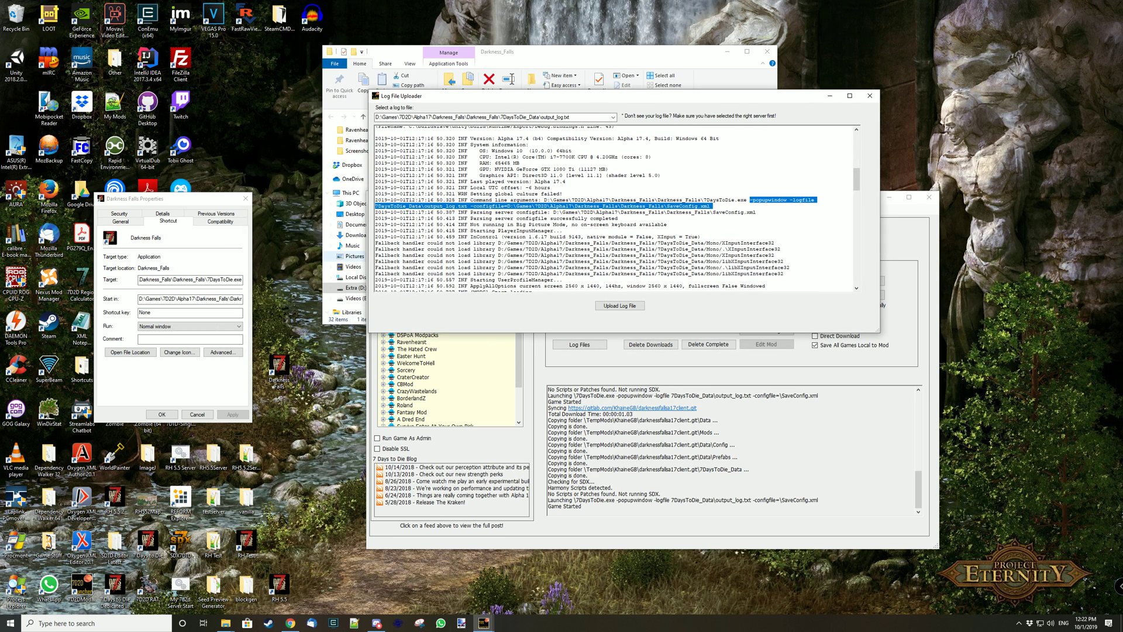
pyautogui.click(190, 279)
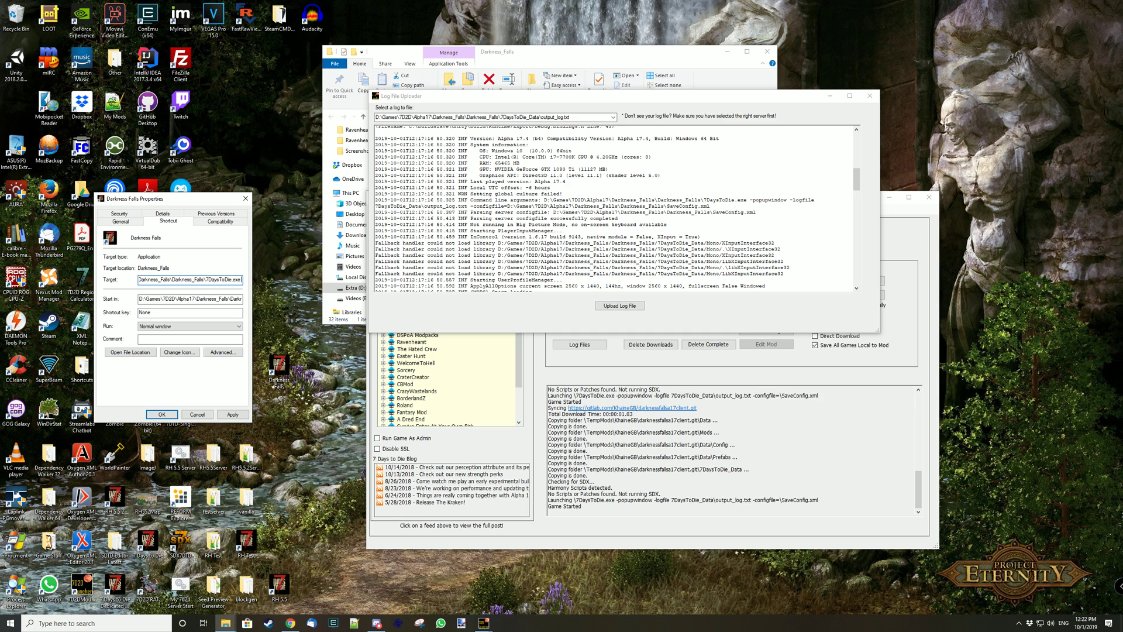
pyautogui.hotkey('ctrl', 'v')
# Step: Review the appended launch arguments in the shortcut's target through to the end of the SaveConfig.xml path
pyautogui.press('Left')
pyautogui.press('Left')
pyautogui.press('Left')
pyautogui.press('Left')
pyautogui.press('Left')
pyautogui.press('Left')
pyautogui.press('Left')
pyautogui.press('Left')
pyautogui.press('Left')
pyautogui.press('Left')
pyautogui.press('Left')
pyautogui.press('Left')
pyautogui.press('Left')
pyautogui.press('Left')
pyautogui.press('Left')
pyautogui.press('Left')
pyautogui.press('Left')
pyautogui.press('Left')
pyautogui.press('Left')
pyautogui.press('Left')
pyautogui.press('Left')
pyautogui.press('Left')
pyautogui.press('Left')
pyautogui.press('Left')
pyautogui.press('Left')
pyautogui.press('Left')
pyautogui.press('Left')
pyautogui.press('Left')
pyautogui.press('Left')
pyautogui.press('Left')
pyautogui.press('Left')
pyautogui.press('Left')
pyautogui.press('Left')
pyautogui.press('Left')
pyautogui.press('Left')
pyautogui.press('Left')
pyautogui.press('Left')
pyautogui.press('Left')
pyautogui.press('Left')
pyautogui.press('Left')
pyautogui.press('Left')
pyautogui.press('Left')
pyautogui.press('Left')
pyautogui.press('Left')
pyautogui.press('Left')
pyautogui.press('Left')
pyautogui.press('Left')
pyautogui.press('Left')
pyautogui.press('Left')
pyautogui.press('Left')
pyautogui.press('Left')
pyautogui.press('Left')
pyautogui.press('Left')
pyautogui.press('Left')
pyautogui.press('Left')
pyautogui.press('Left')
pyautogui.press('Left')
pyautogui.press('Left')
pyautogui.press('Left')
pyautogui.press('Left')
pyautogui.press('Left')
pyautogui.press('Left')
pyautogui.press('Left')
pyautogui.press('Left')
pyautogui.press('Left')
pyautogui.press('Left')
pyautogui.press('Left')
pyautogui.press('Left')
pyautogui.press('Left')
pyautogui.press('Left')
pyautogui.press('Left')
pyautogui.press('Left')
pyautogui.press('Right')
pyautogui.press('Right')
pyautogui.press('Right')
pyautogui.press('Right')
pyautogui.press('Right')
pyautogui.press('Right')
pyautogui.press('Right')
pyautogui.press('Right')
pyautogui.press('Right')
pyautogui.press('Right')
pyautogui.press('Right')
pyautogui.press('Right')
pyautogui.press('Right')
pyautogui.press('Right')
pyautogui.press('Right')
pyautogui.press('Right')
pyautogui.press('Right')
pyautogui.press('Right')
pyautogui.press('Right')
pyautogui.press('Right')
pyautogui.press('Right')
pyautogui.press('Right')
pyautogui.press('Right')
pyautogui.press('Right')
pyautogui.press('Right')
pyautogui.press('Right')
pyautogui.press('Right')
pyautogui.press('Right')
pyautogui.press('Right')
pyautogui.press('Right')
pyautogui.press('Right')
pyautogui.press('Right')
pyautogui.press('Right')
pyautogui.press('Right')
pyautogui.press('Right')
pyautogui.press('Right')
pyautogui.press('Right')
pyautogui.press('Right')
pyautogui.press('Right')
pyautogui.press('Right')
pyautogui.press('Right')
pyautogui.press('Right')
pyautogui.press('Right')
pyautogui.press('Right')
pyautogui.press('Right')
pyautogui.press('Right')
pyautogui.press('Right')
pyautogui.press('Right')
pyautogui.press('Right')
pyautogui.press('Right')
pyautogui.press('Right')
pyautogui.press('Right')
pyautogui.press('Right')
pyautogui.press('Right')
pyautogui.press('Right')
pyautogui.press('Right')
pyautogui.press('Right')
pyautogui.press('Right')
pyautogui.press('Right')
pyautogui.press('Right')
pyautogui.press('Right')
pyautogui.press('Right')
pyautogui.press('Right')
pyautogui.press('Right')
pyautogui.press('Right')
pyautogui.press('Right')
pyautogui.press('Right')
pyautogui.press('Right')
pyautogui.press('Right')
pyautogui.press('Right')
pyautogui.press('Right')
pyautogui.press('Right')
pyautogui.press('Right')
pyautogui.press('Right')
pyautogui.press('Right')
pyautogui.press('Right')
pyautogui.press('Right')
pyautogui.press('Right')
pyautogui.press('Right')
pyautogui.press('Right')
pyautogui.press('Right')
pyautogui.press('Right')
pyautogui.press('Right')
pyautogui.press('Right')
pyautogui.press('Right')
pyautogui.press('Right')
pyautogui.press('Right')
pyautogui.press('Right')
pyautogui.press('Right')
pyautogui.press('Right')
pyautogui.press('Right')
pyautogui.press('Right')
pyautogui.press('Right')
pyautogui.press('Right')
pyautogui.press('Right')
pyautogui.press('Right')
pyautogui.press('Right')
pyautogui.press('Right')
pyautogui.press('Right')
pyautogui.press('Right')
pyautogui.press('Right')
pyautogui.press('Right')
pyautogui.press('Right')
pyautogui.press('Right')
pyautogui.press('Right')
pyautogui.press('Right')
pyautogui.press('Right')
pyautogui.press('Right')
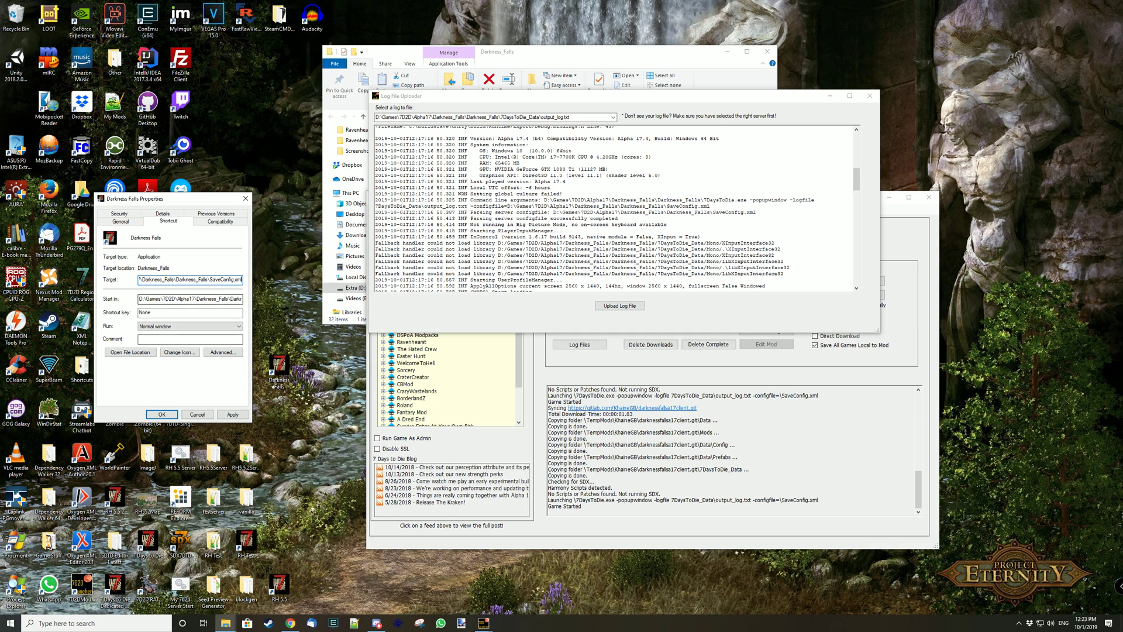
# Step: Check the shortcut's start-in folder, apply the property changes and close the properties dialog
pyautogui.click(197, 299)
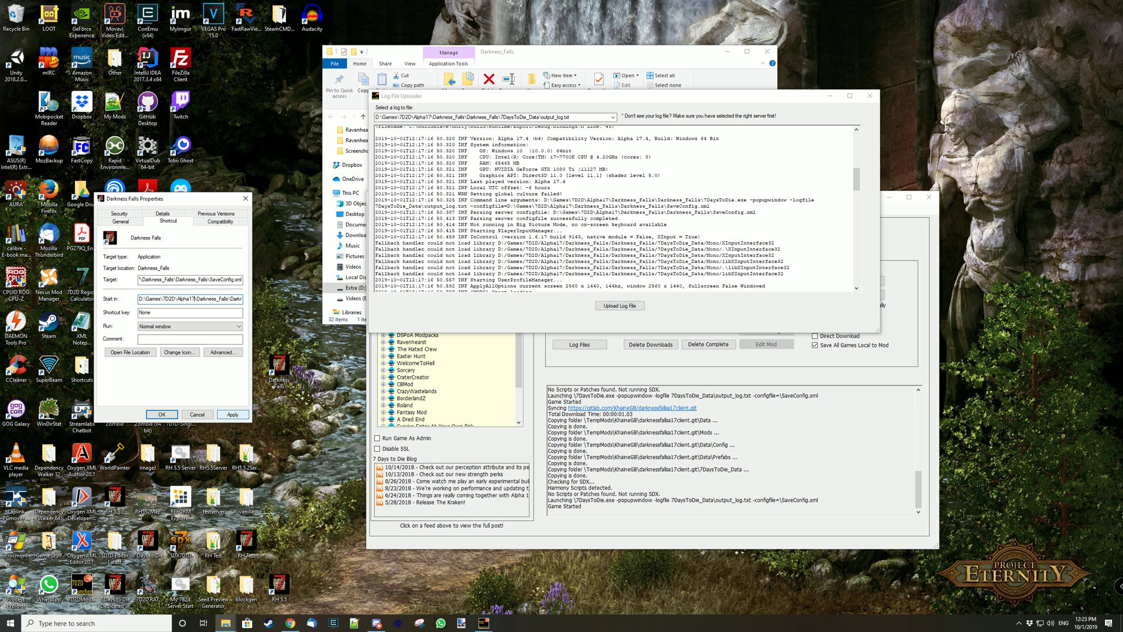
pyautogui.click(232, 414)
pyautogui.click(162, 415)
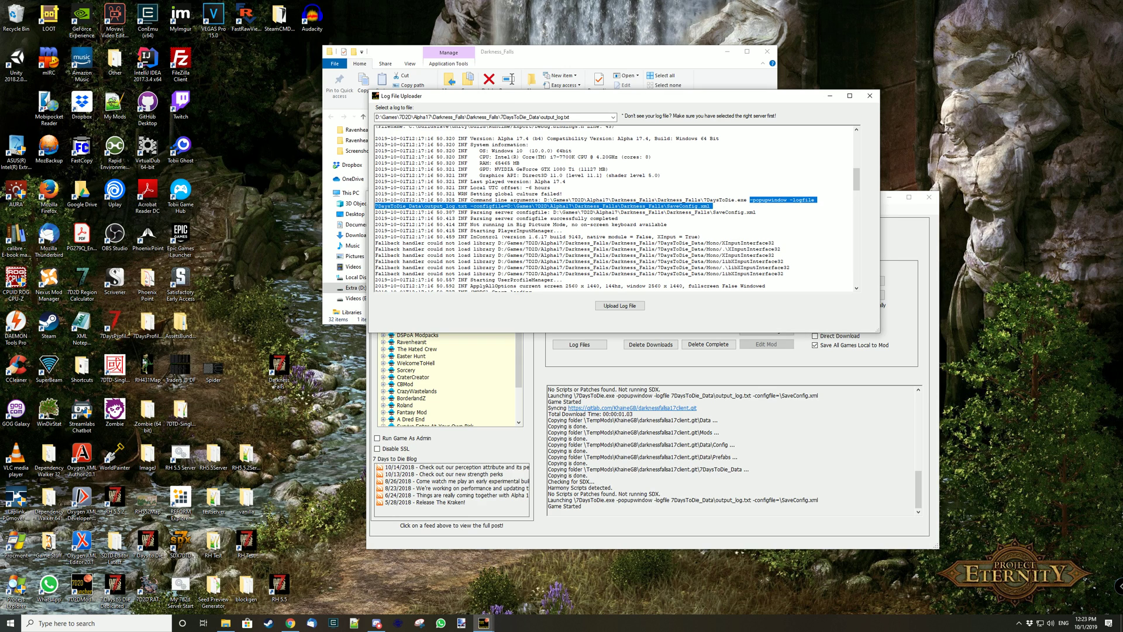
# Step: Close the log file viewer and select the Darkness Falls shortcut on the desktop
pyautogui.click(280, 369)
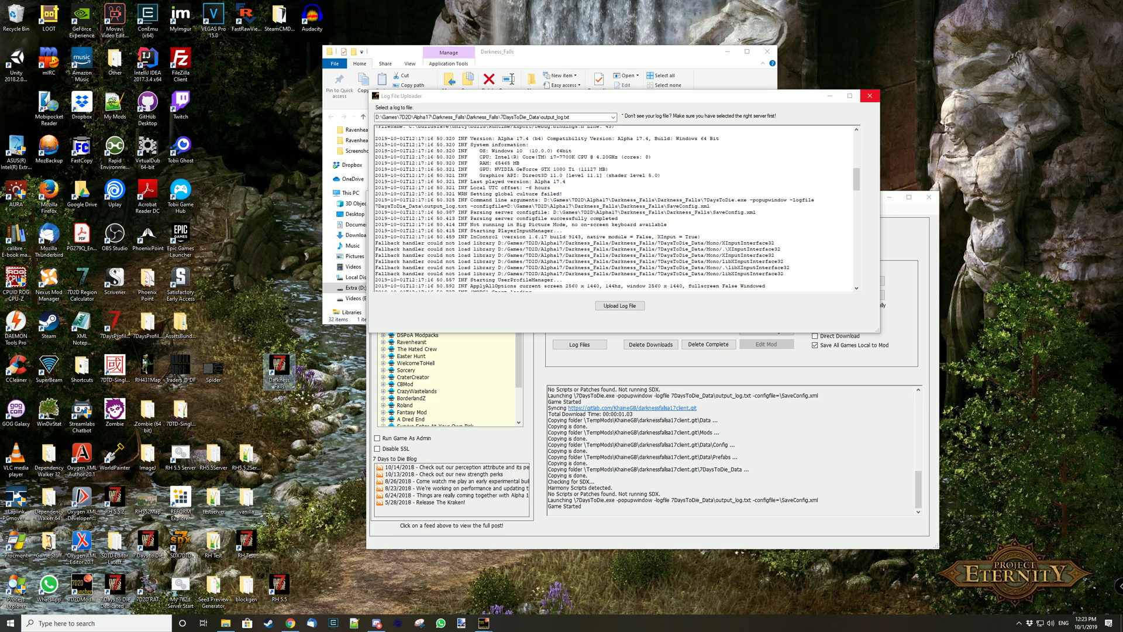
pyautogui.click(870, 95)
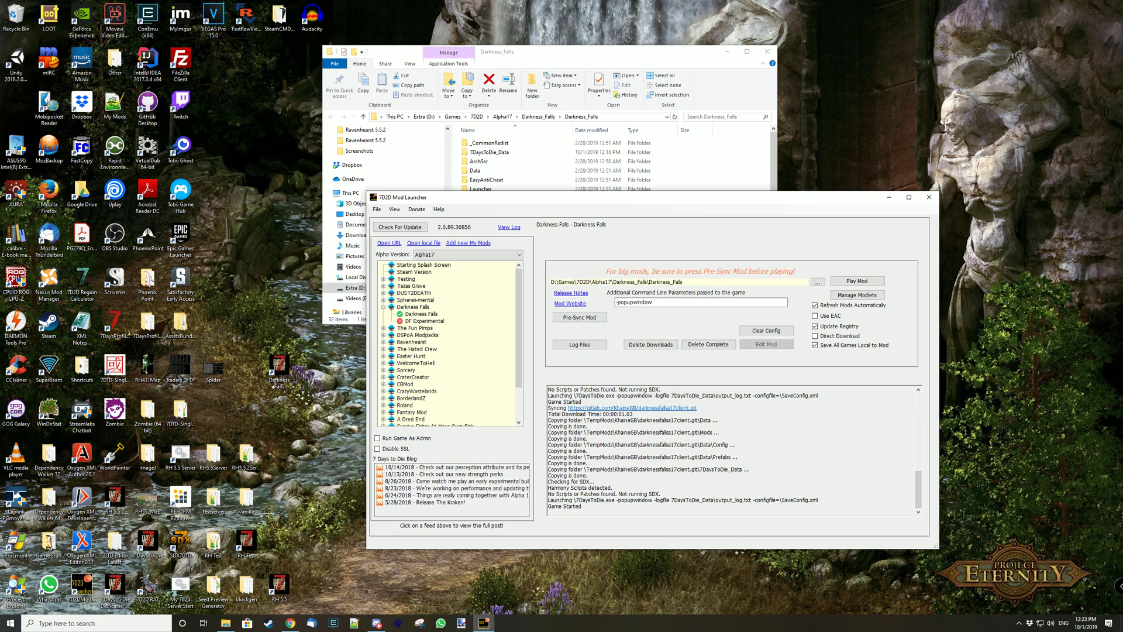
pyautogui.click(279, 372)
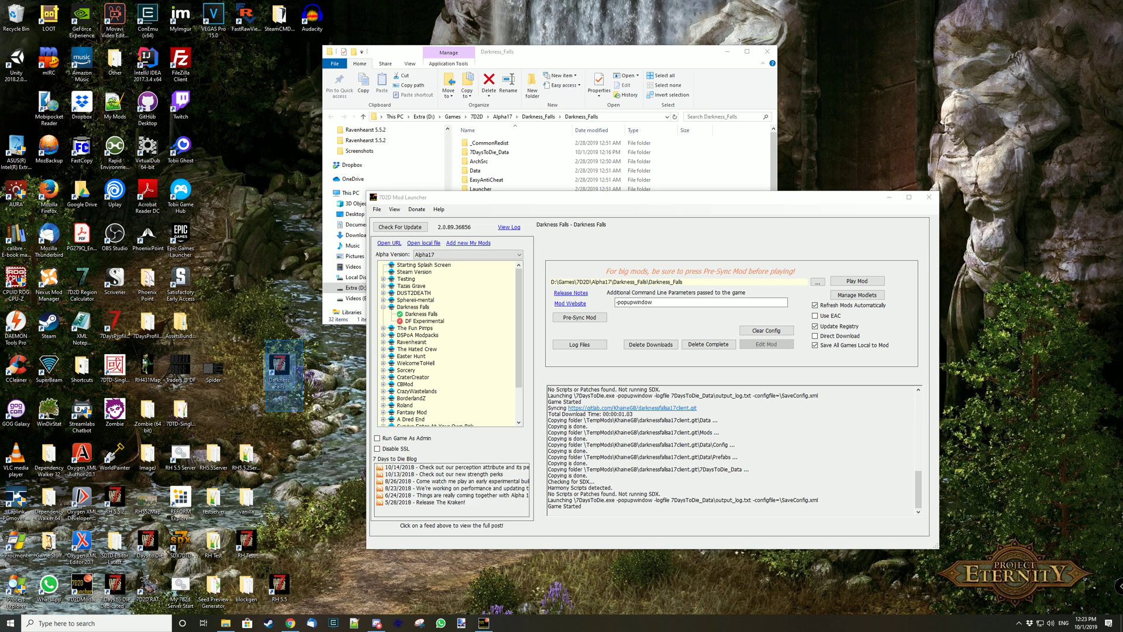
pyautogui.moveTo(266, 339); pyautogui.dragTo(302, 377)
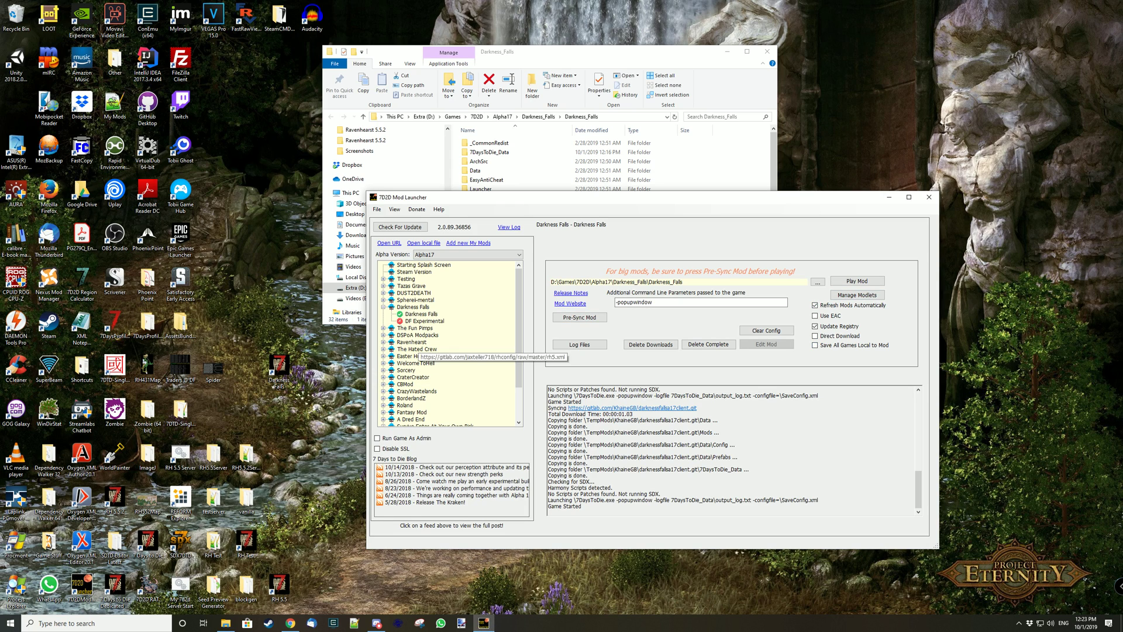
# Step: Delete the Darkness Falls shortcut from the desktop
pyautogui.click(280, 370)
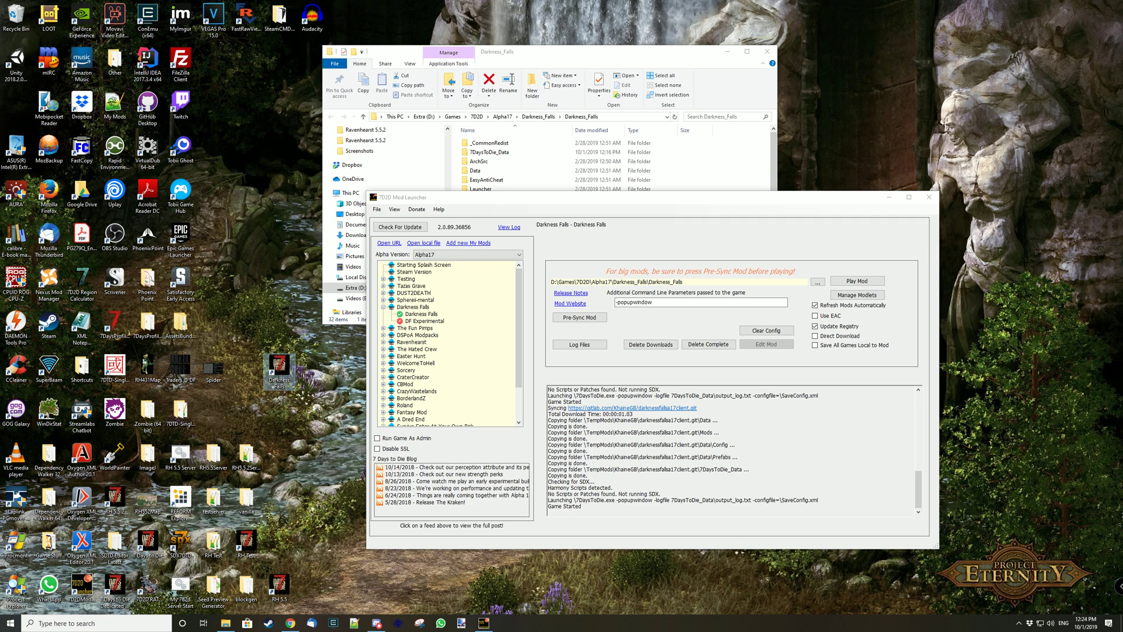
pyautogui.press('Delete')
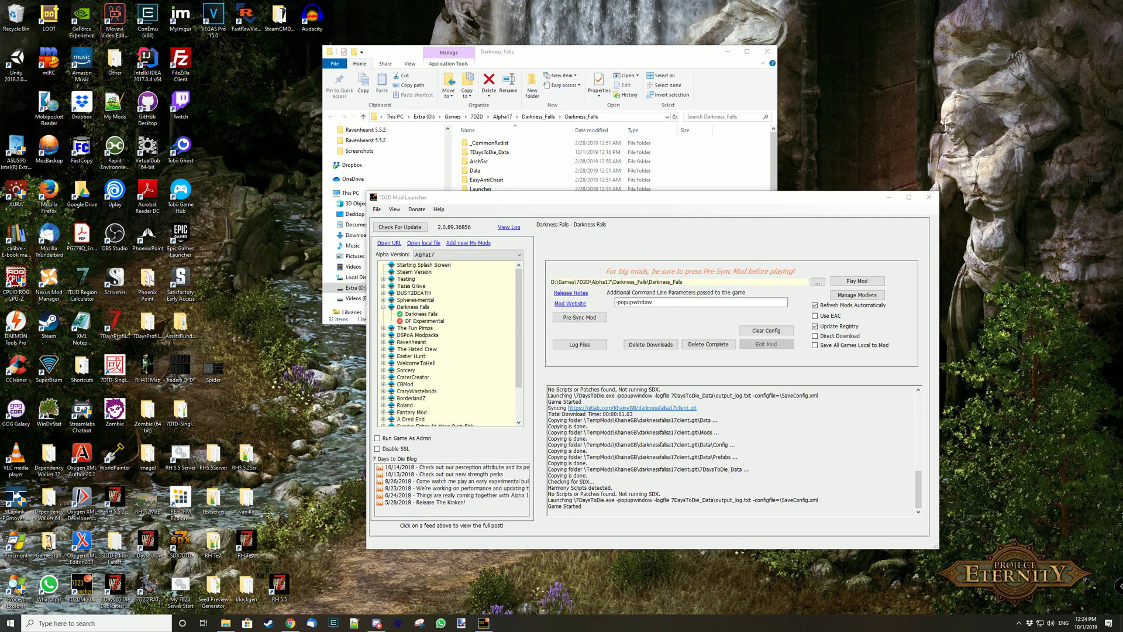
# Step: Go to Ravenhearst 5 5 2 Final A17 4 Edition in the mod launcher, review its additional command line parameters to the end, and close the launcher
pyautogui.click(384, 307)
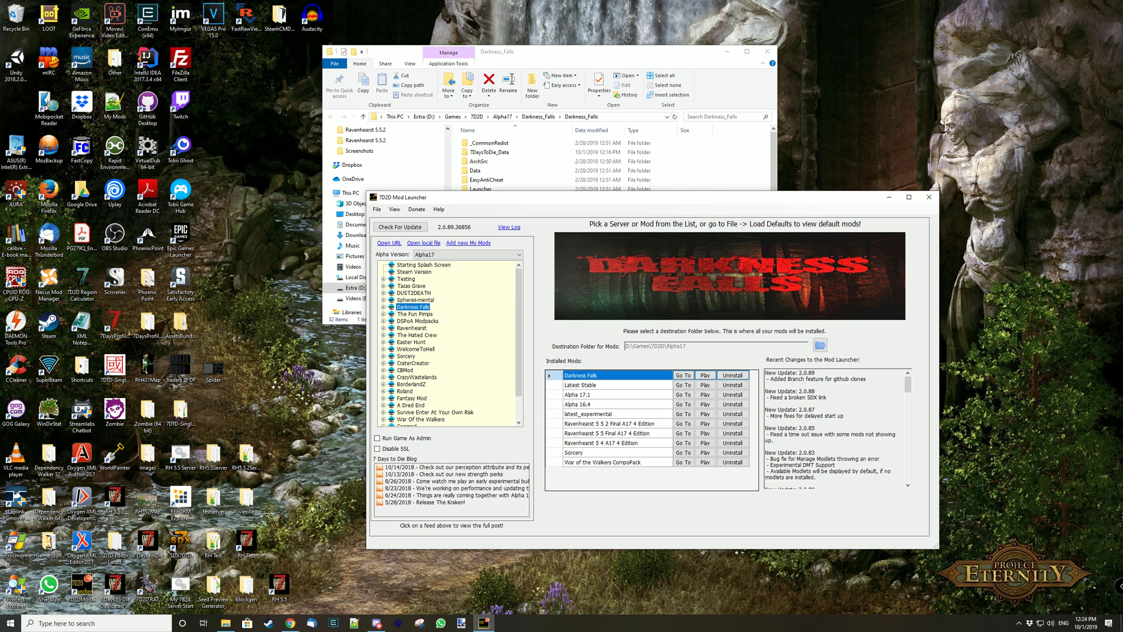
pyautogui.click(683, 423)
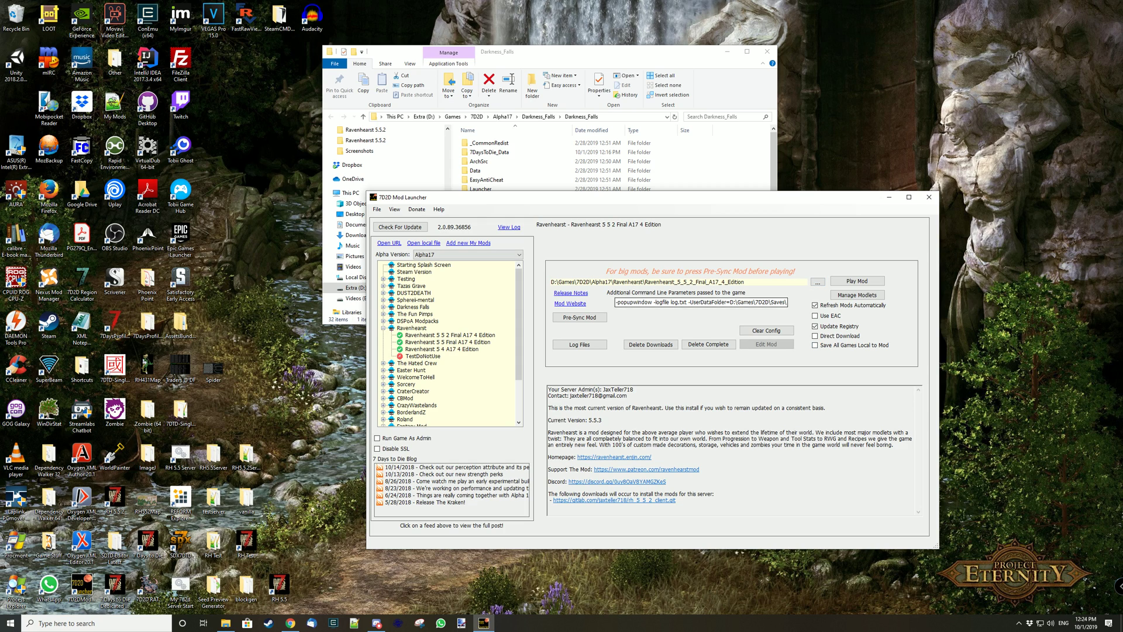
pyautogui.click(620, 302)
pyautogui.press('Right')
pyautogui.press('Right')
pyautogui.press('Right')
pyautogui.press('Right')
pyautogui.press('Right')
pyautogui.press('Right')
pyautogui.write('hearst_5_5_2_Final')
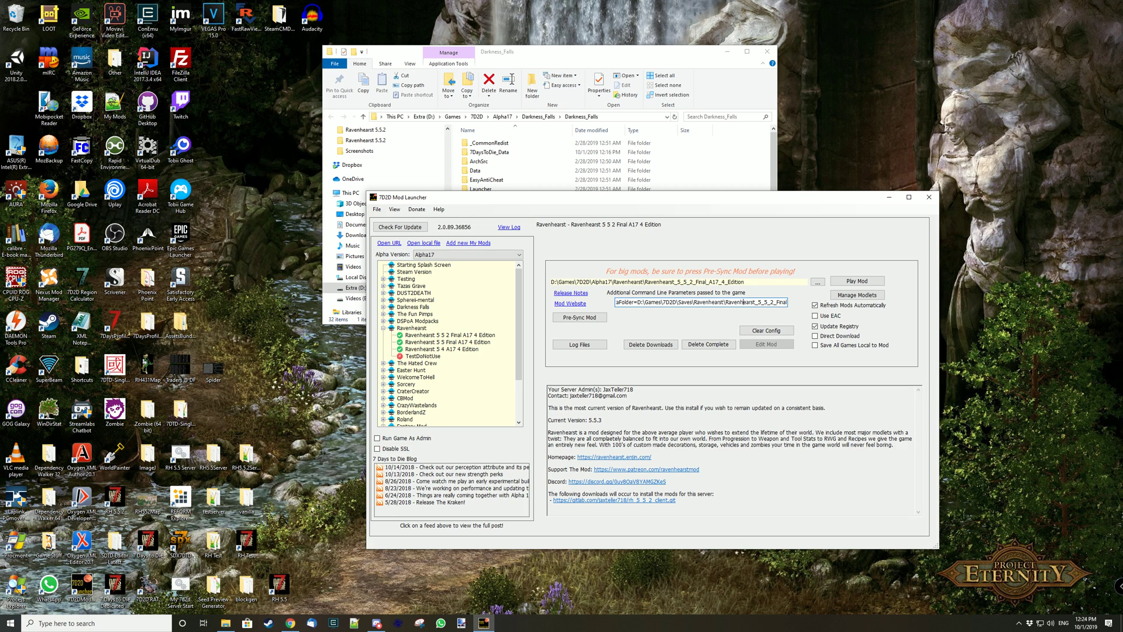
pyautogui.write('_A17_4_Edition')
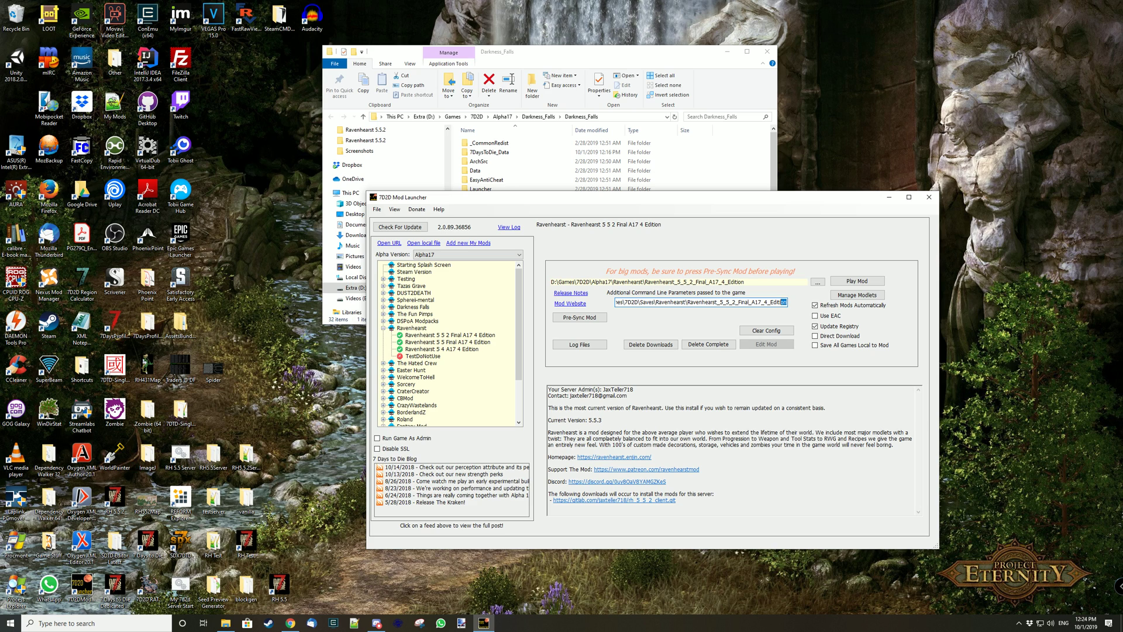
pyautogui.hotkey('shift', 'Left')
pyautogui.hotkey('shift', 'Left')
pyautogui.hotkey('shift', 'Left')
pyautogui.hotkey('shift', 'Left')
pyautogui.hotkey('shift', 'Left')
pyautogui.hotkey('shift', 'Left')
pyautogui.hotkey('shift', 'Left')
pyautogui.hotkey('shift', 'Left')
pyautogui.hotkey('shift', 'Left')
pyautogui.hotkey('shift', 'Left')
pyautogui.hotkey('shift', 'Left')
pyautogui.hotkey('shift', 'Left')
pyautogui.hotkey('shift', 'Left')
pyautogui.hotkey('shift', 'Left')
pyautogui.hotkey('shift', 'Left')
pyautogui.click(929, 197)
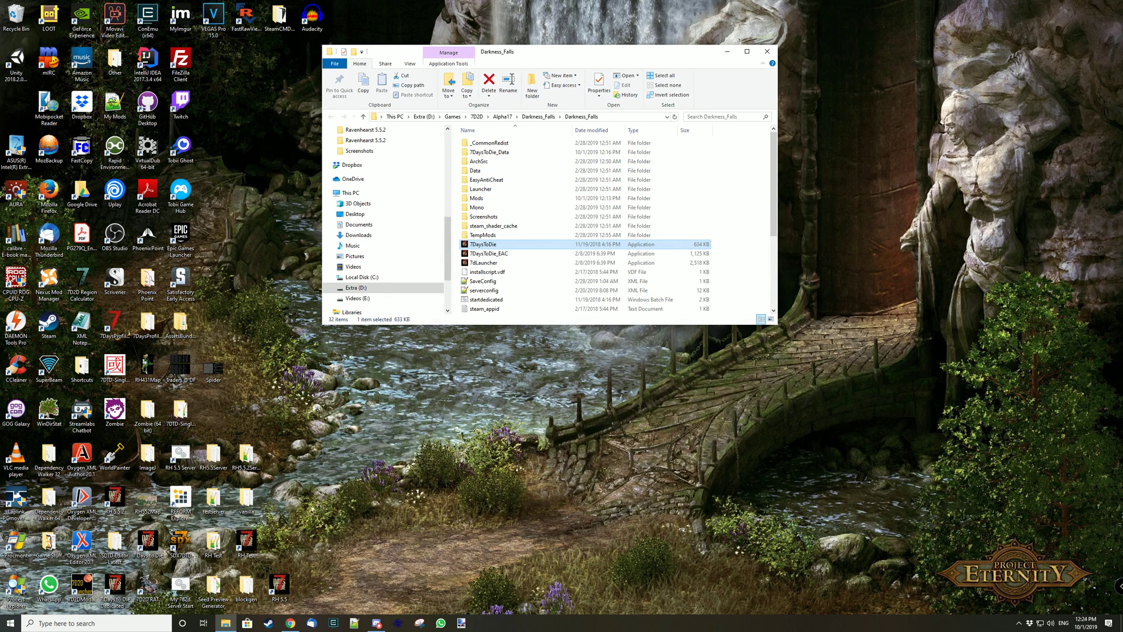
# Step: Show the Ravenhearst_5_5_2_Final_A17_4_Edition game folder and open the properties of the RH 5.5.2 desktop shortcut beneath it
pyautogui.scroll(2, 386, 175)
pyautogui.click(390, 161)
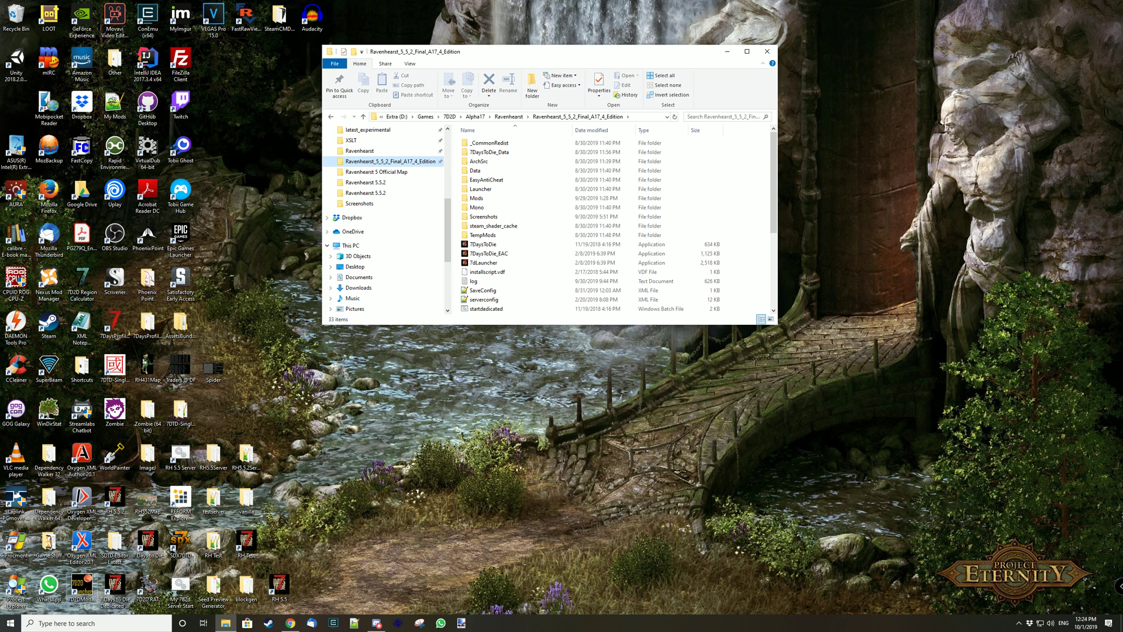
pyautogui.click(115, 500)
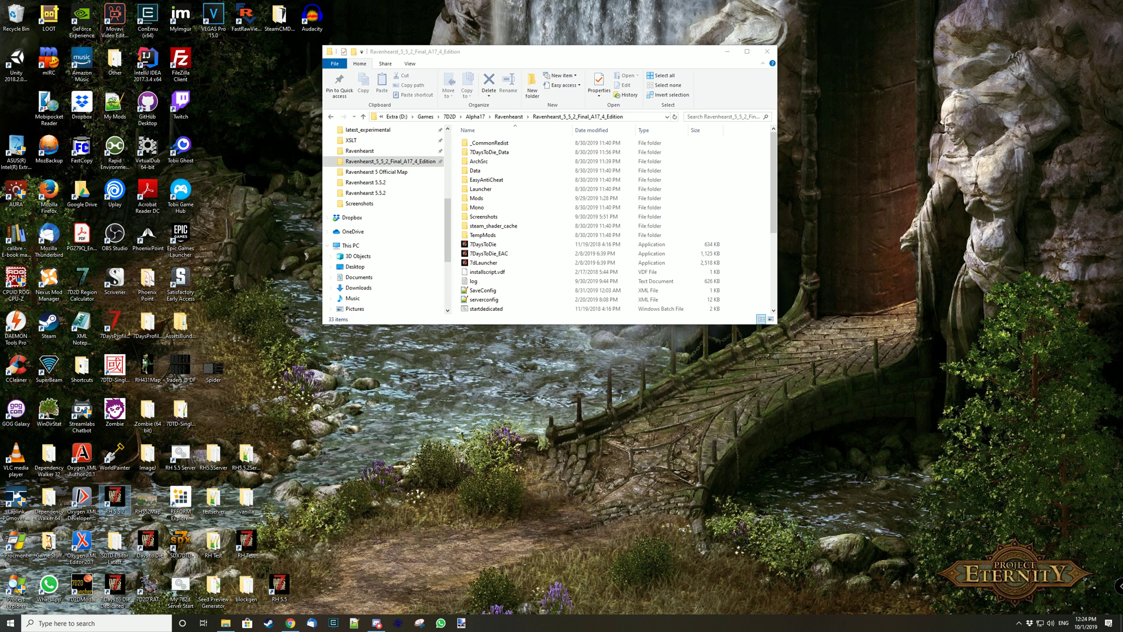
pyautogui.rightClick(119, 501)
pyautogui.click(141, 493)
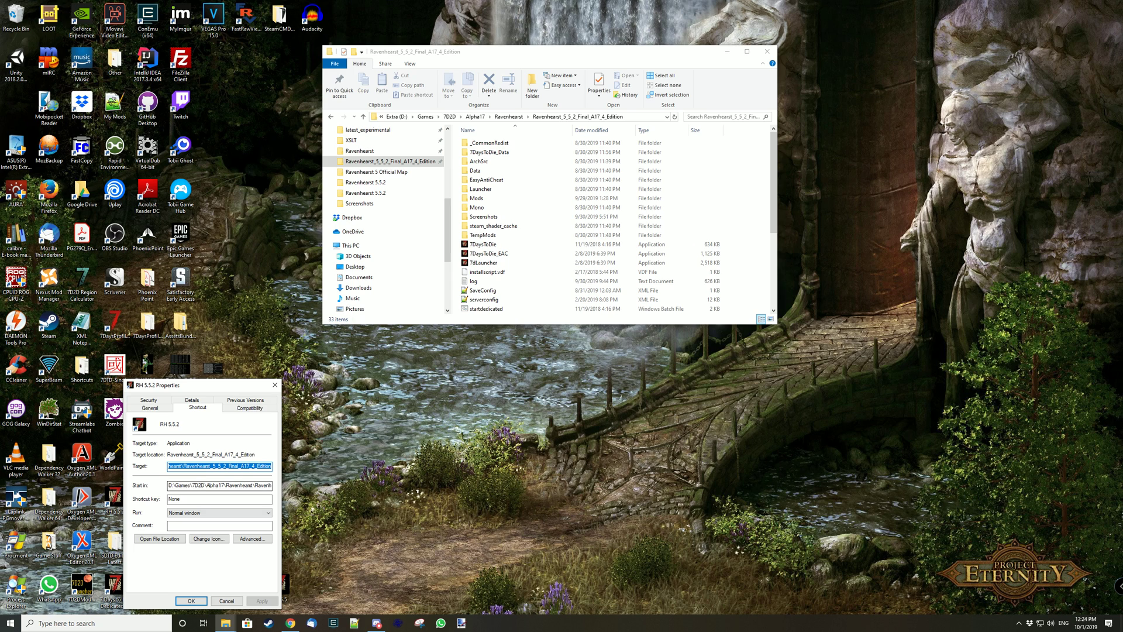
pyautogui.moveTo(194, 385); pyautogui.dragTo(521, 328)
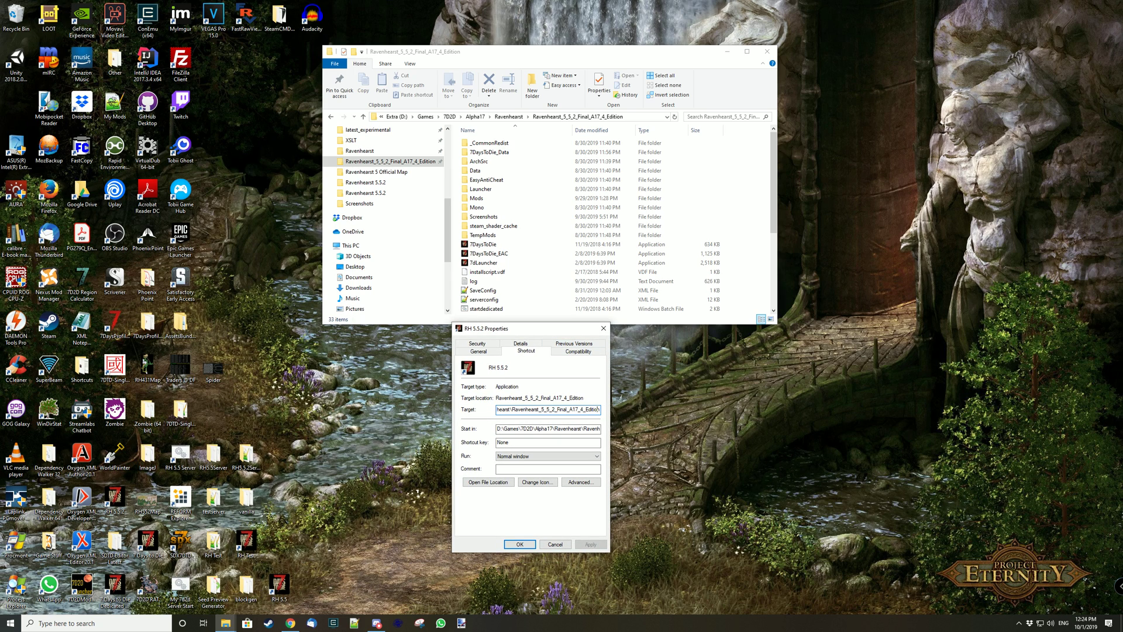
# Step: Examine the end of the RH 5.5.2 shortcut's target, including its user data folder path, and close the properties without saving
pyautogui.press('Left')
pyautogui.press('Left')
pyautogui.press('Left')
pyautogui.press('Left')
pyautogui.press('Left')
pyautogui.press('Left')
pyautogui.press('Left')
pyautogui.press('Right')
pyautogui.press('Right')
pyautogui.press('Right')
pyautogui.press('Right')
pyautogui.press('Right')
pyautogui.press('Right')
pyautogui.press('Right')
pyautogui.press('Right')
pyautogui.press('Right')
pyautogui.press('Right')
pyautogui.press('Right')
pyautogui.press('Right')
pyautogui.press('Right')
pyautogui.press('End')
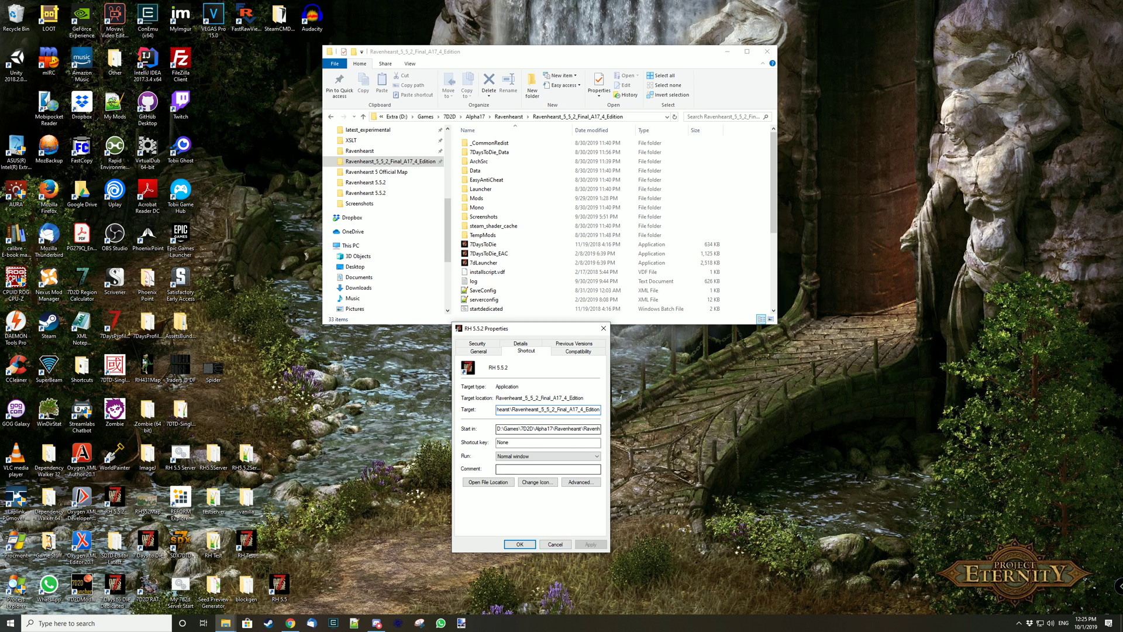
pyautogui.click(555, 544)
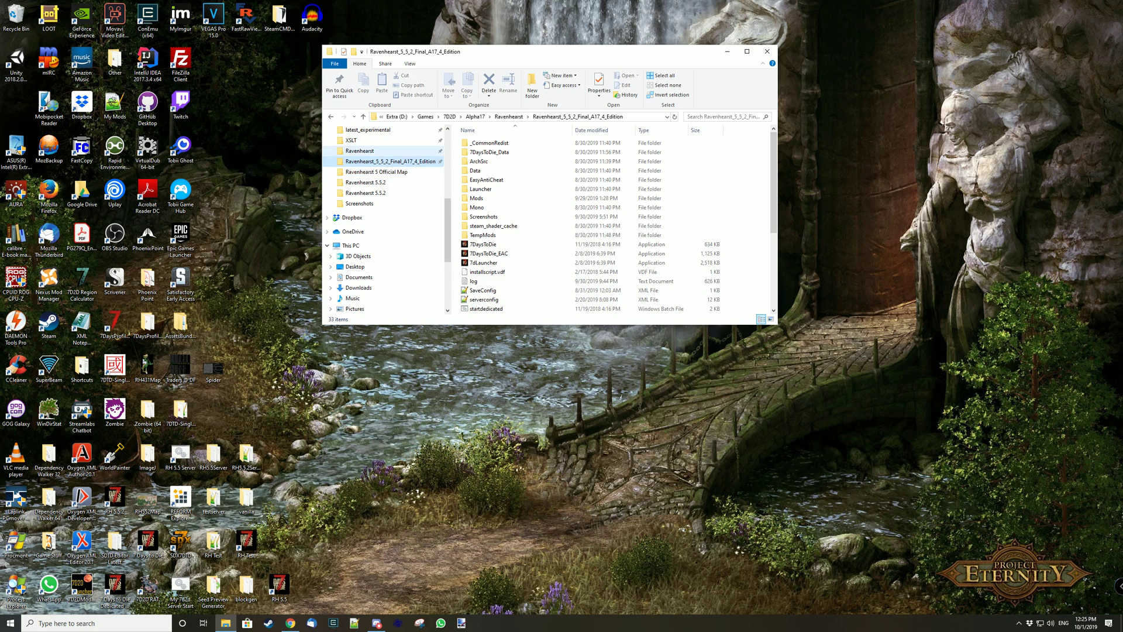
# Step: Open the Ravenhearst_5_5_2_Final_A17_4_Edition folder under D:\Games\7D2D\Saves\Ravenhearst and point out its Saves folder and UserOptions file
pyautogui.click(360, 151)
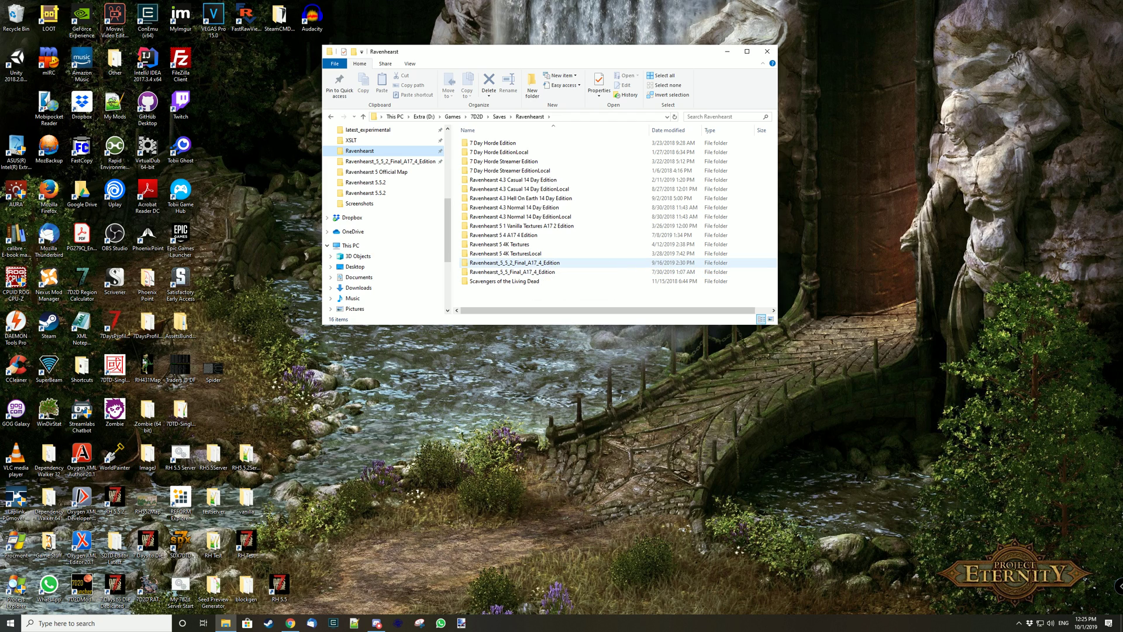
pyautogui.doubleClick(655, 263)
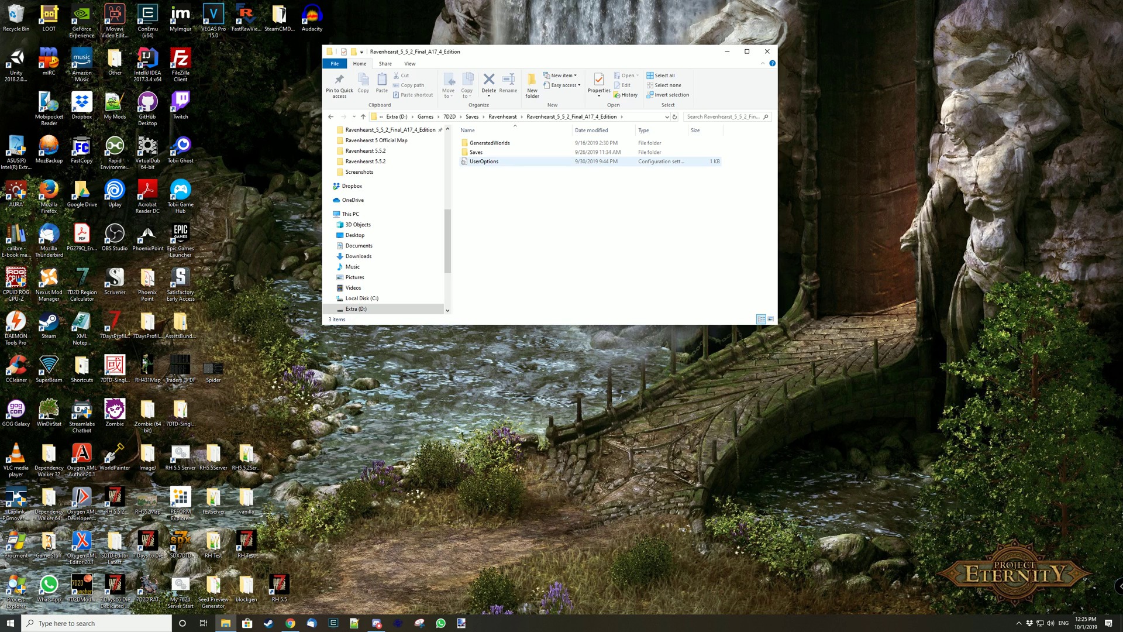
pyautogui.click(476, 152)
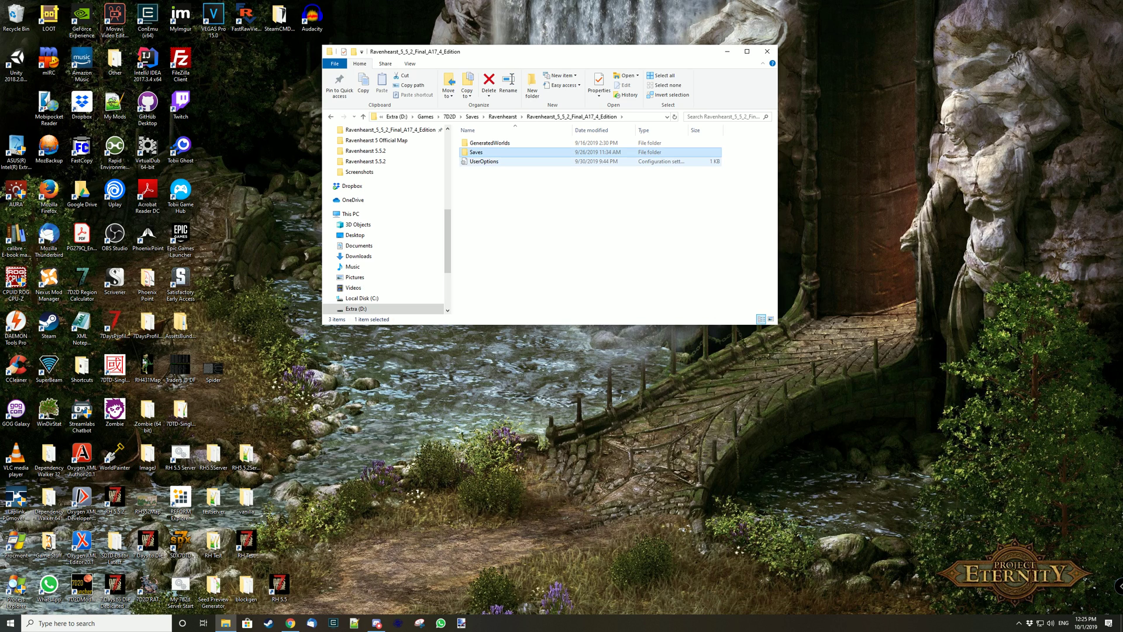
pyautogui.click(484, 161)
pyautogui.click(476, 152)
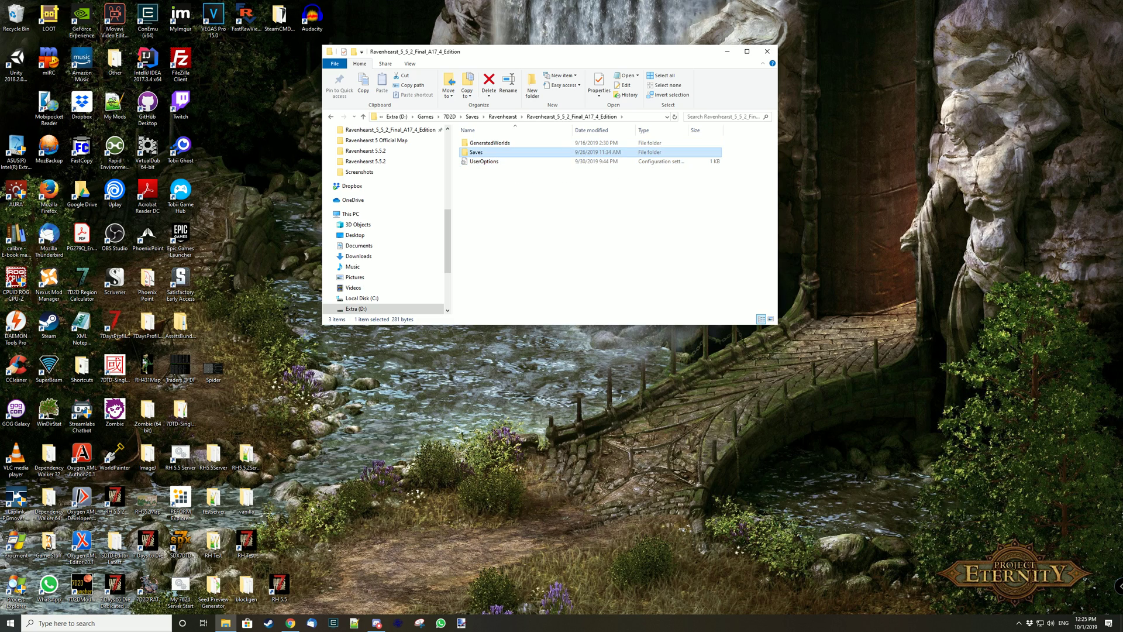
# Step: Inspect the Saves and GeneratedWorlds subfolders of the Ravenhearst user data folder and return to that folder
pyautogui.doubleClick(514, 151)
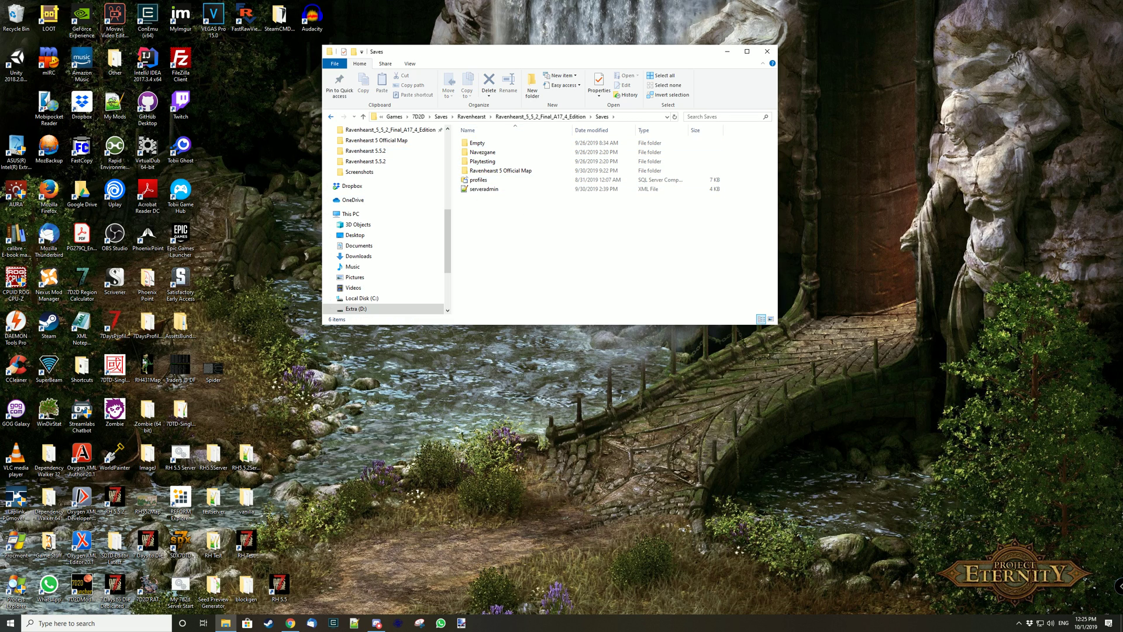
pyautogui.click(330, 116)
pyautogui.doubleClick(487, 142)
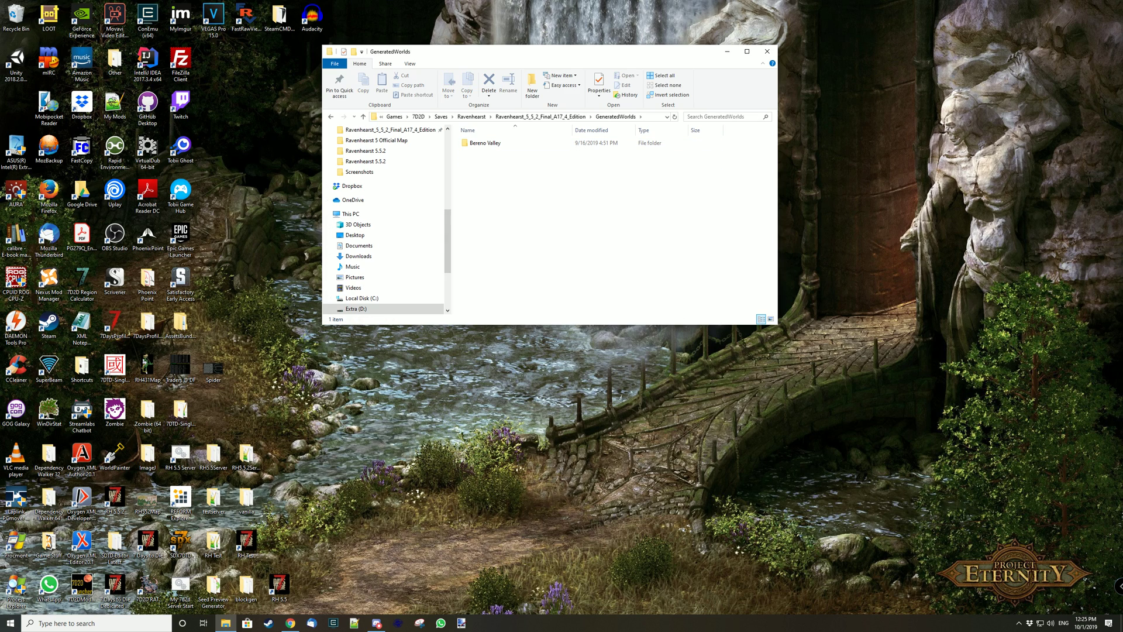
pyautogui.hotkey('alt', 'Left')
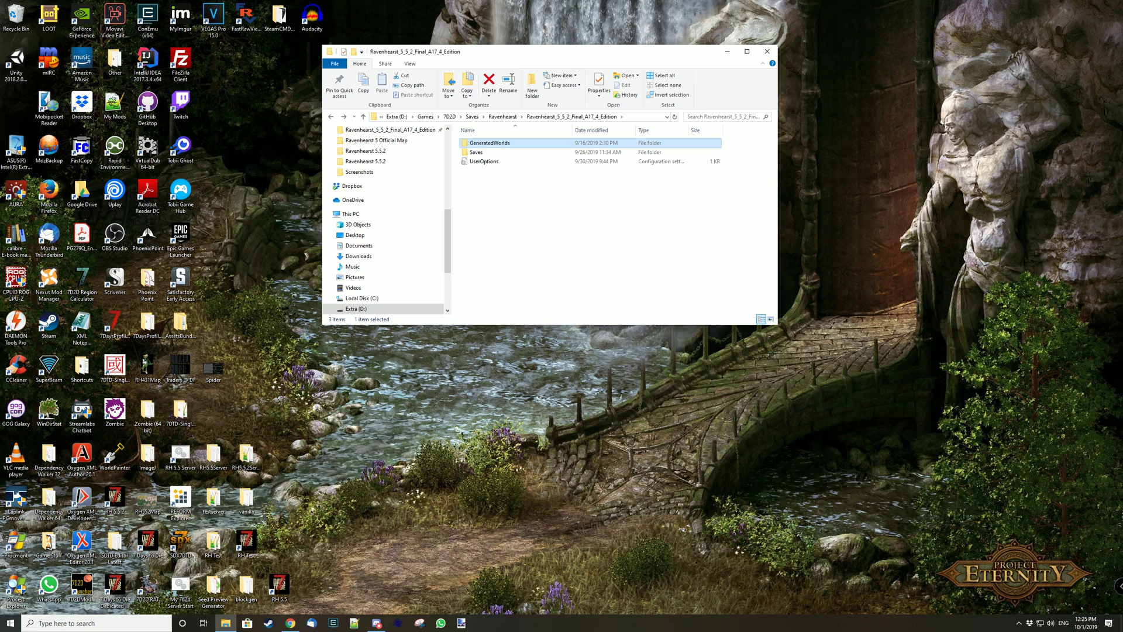
# Step: Navigate to the default game data folder at %APPDATA%\7DaysToDie
pyautogui.hotkey('alt', 'd')
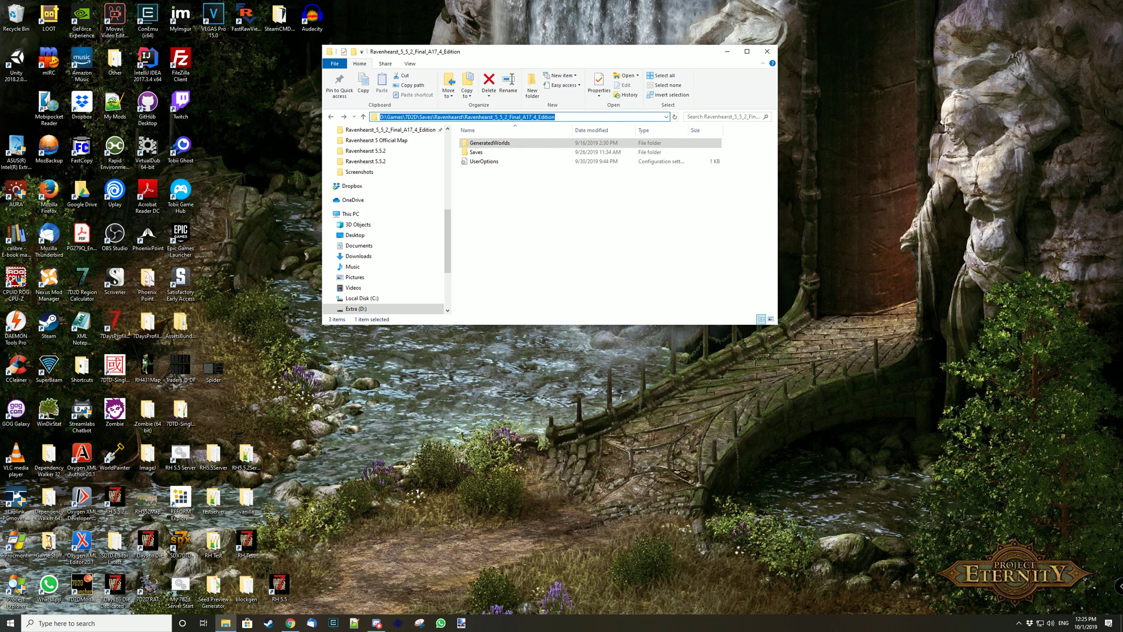
pyautogui.write('%APPDATA')
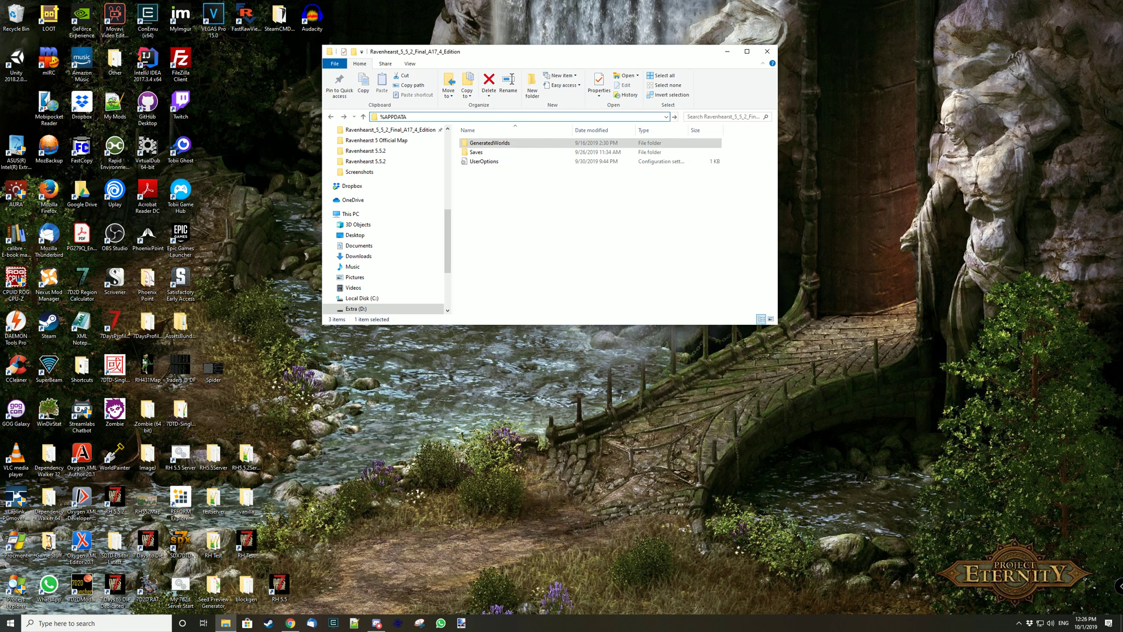
pyautogui.write('%\\7')
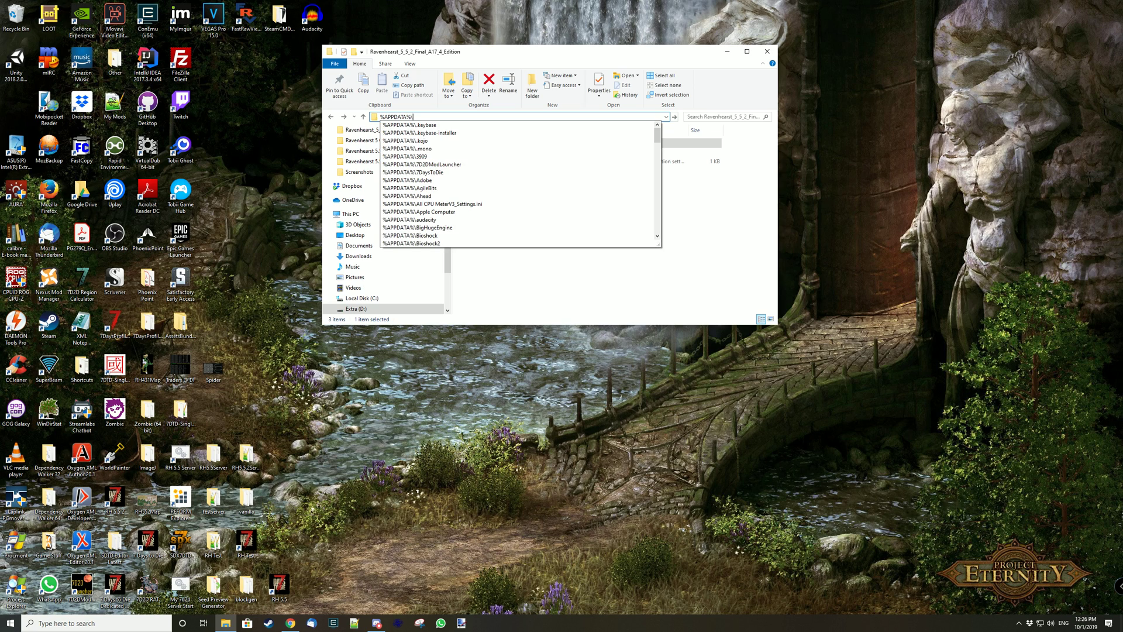
pyautogui.press('Down')
pyautogui.press('Down')
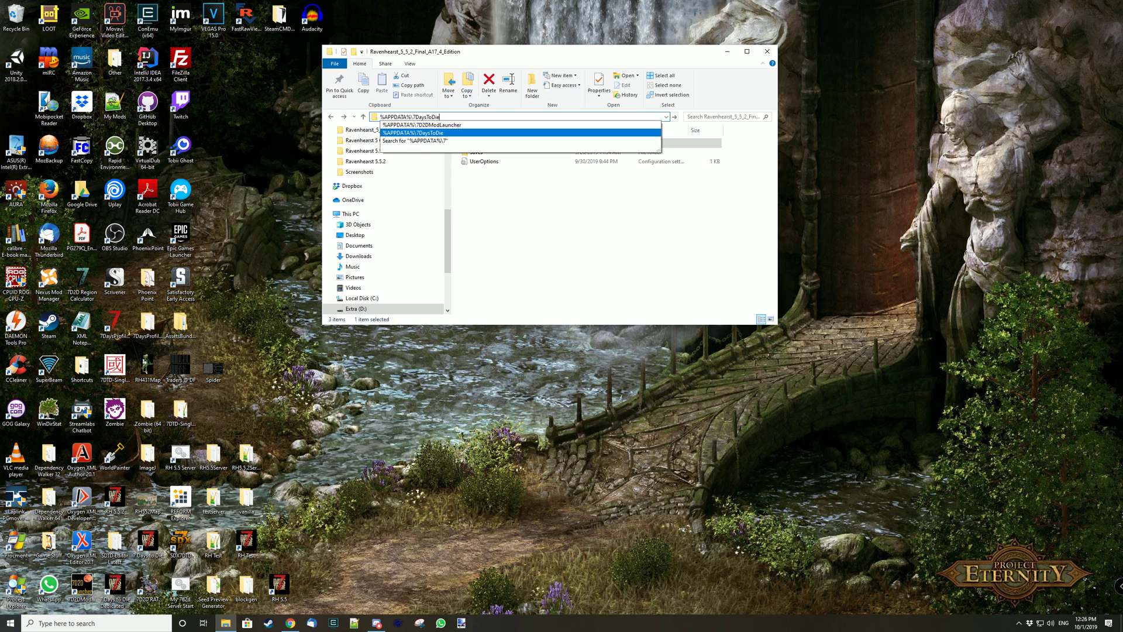
pyautogui.press('Return')
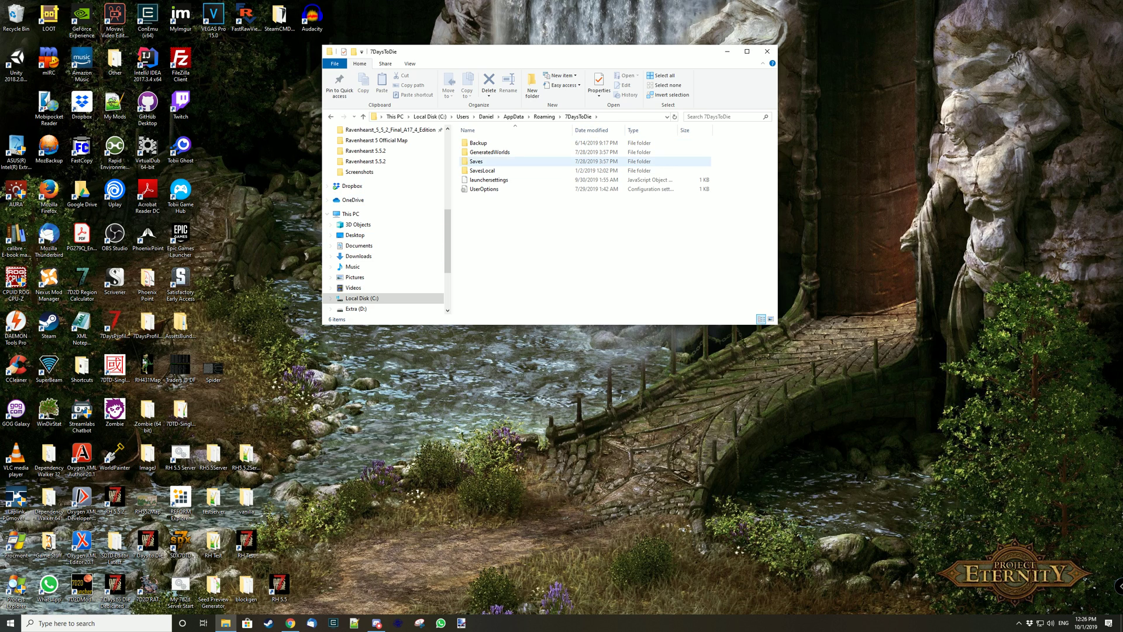
# Step: Inspect the generated worlds in the default 7DaysToDie data folder and go back to the Ravenhearst user data folder
pyautogui.click(490, 153)
pyautogui.doubleClick(491, 152)
pyautogui.moveTo(569, 275); pyautogui.dragTo(504, 241)
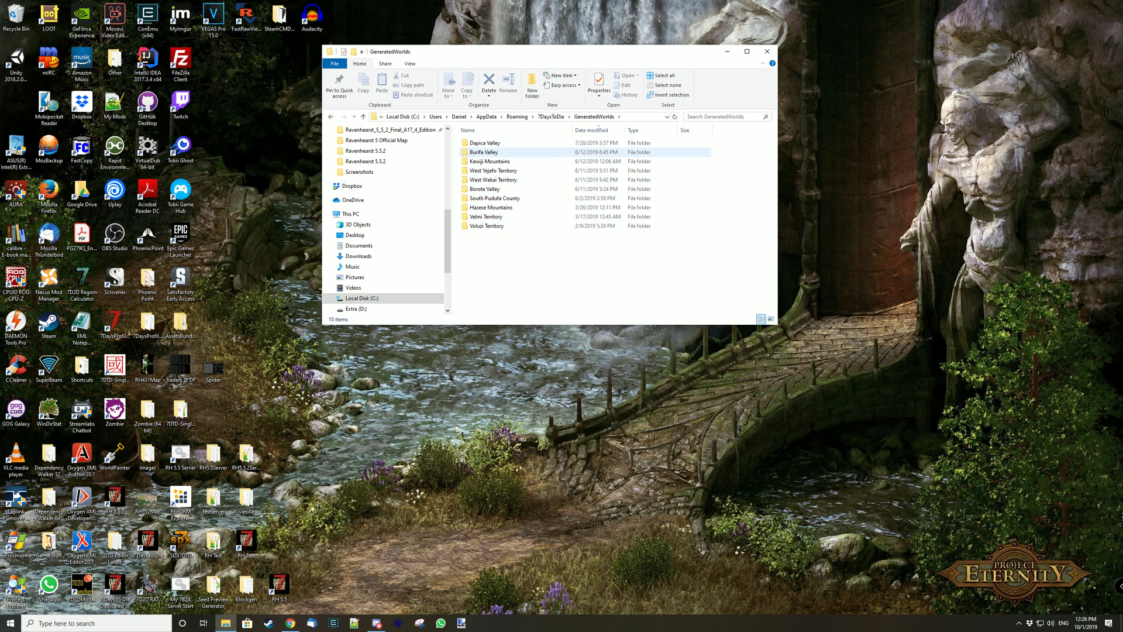
pyautogui.click(491, 217)
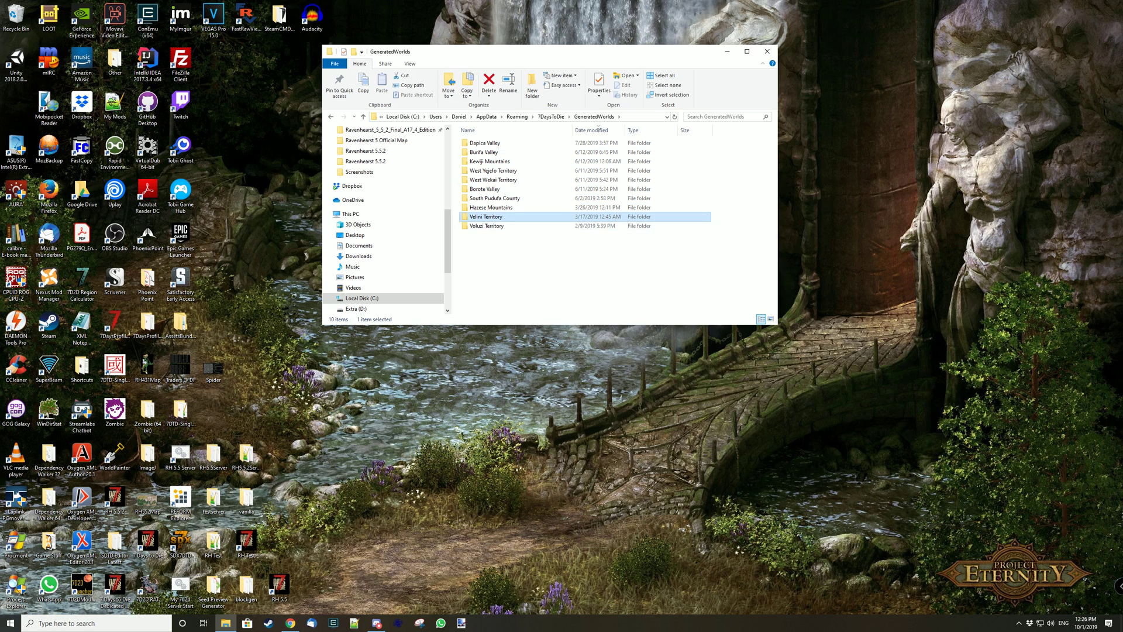
pyautogui.click(507, 225)
pyautogui.click(532, 264)
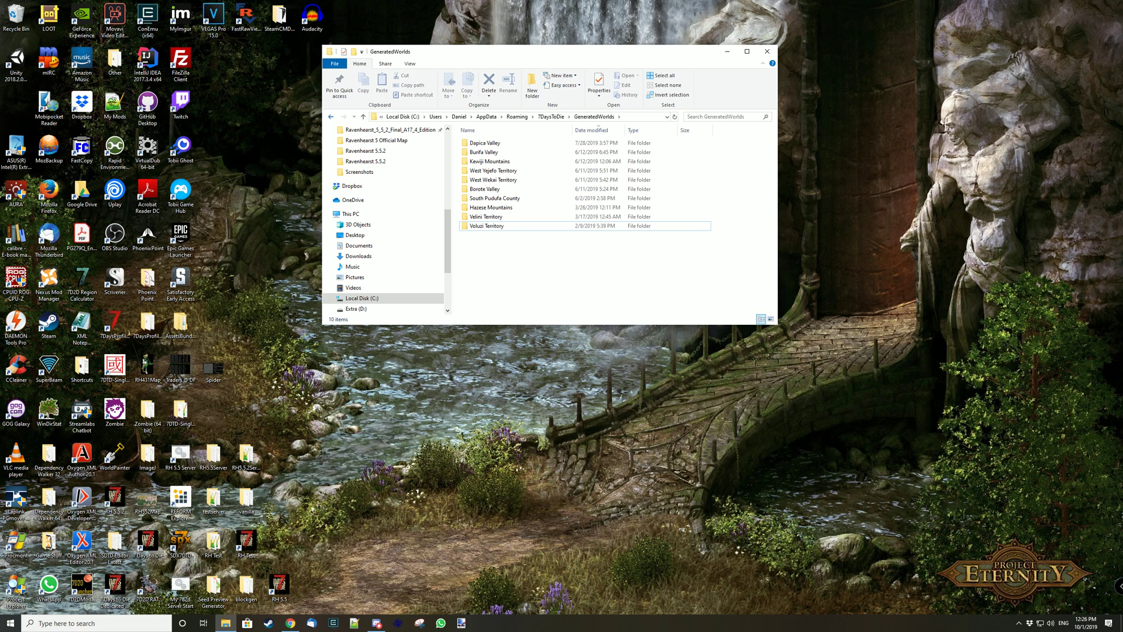
pyautogui.hotkey('alt', 'Left')
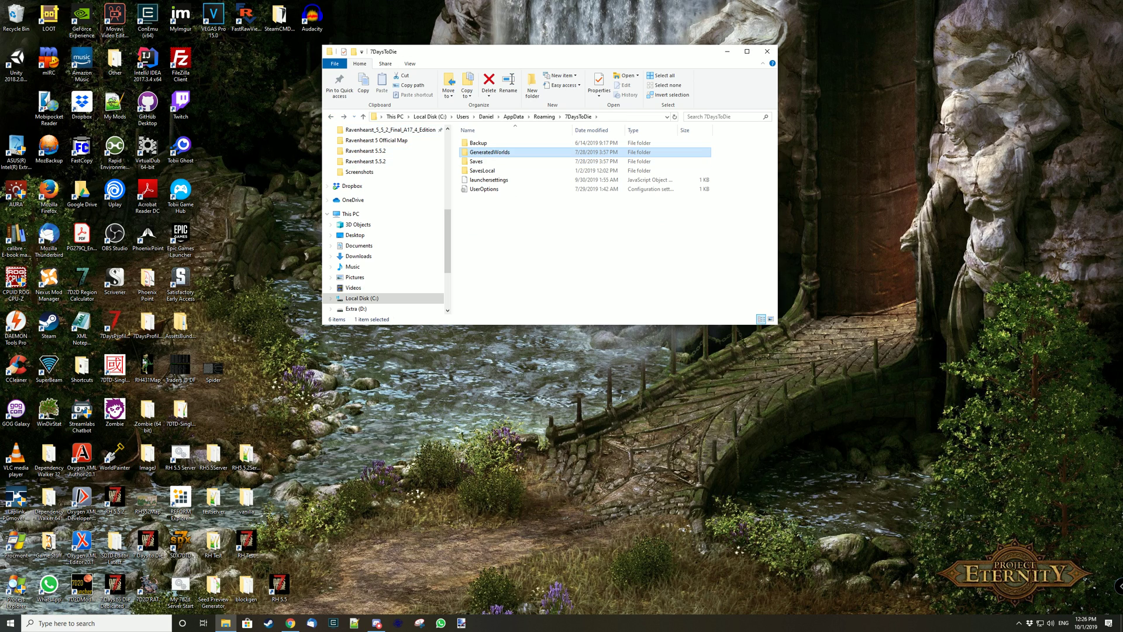
pyautogui.hotkey('alt', 'Left')
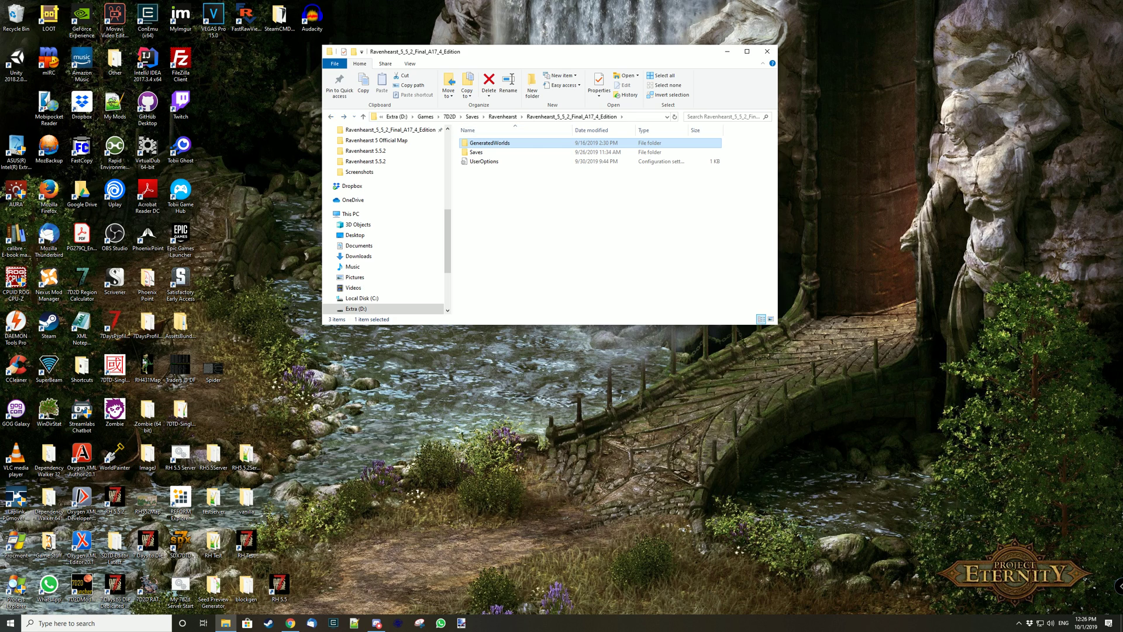